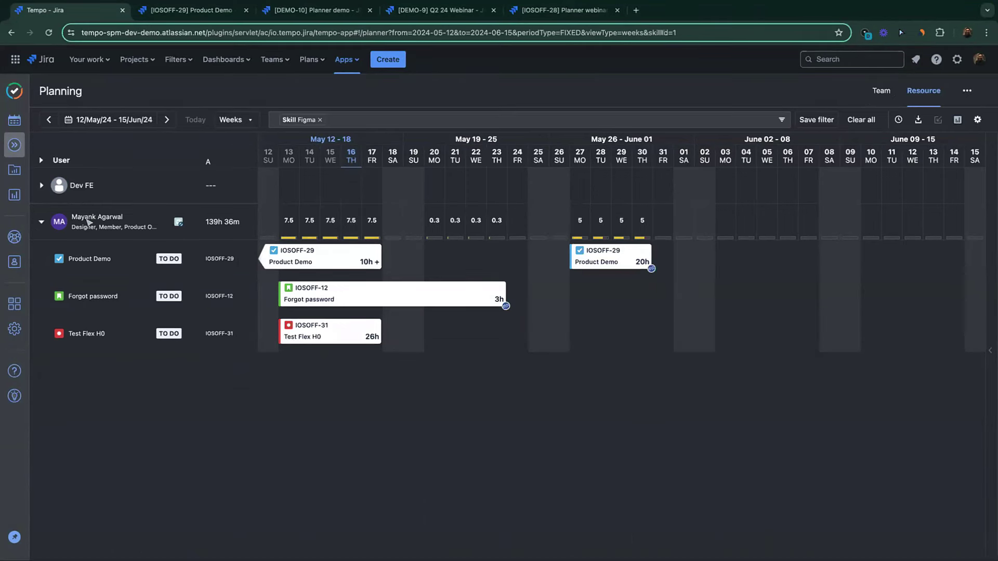
Step: Check the active resource filters and view the schedule by days before returning to the weeks view
click(395, 121)
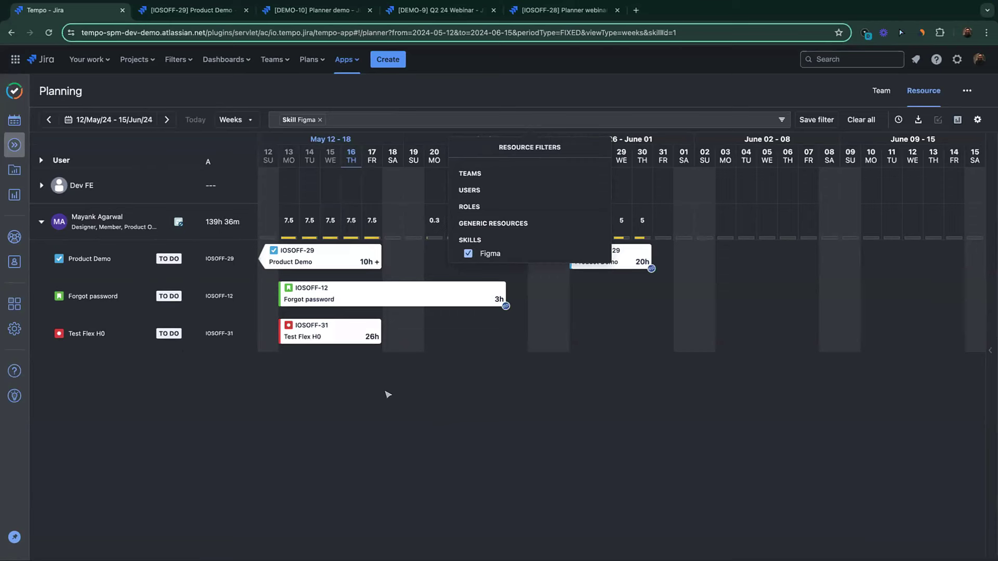
click(446, 382)
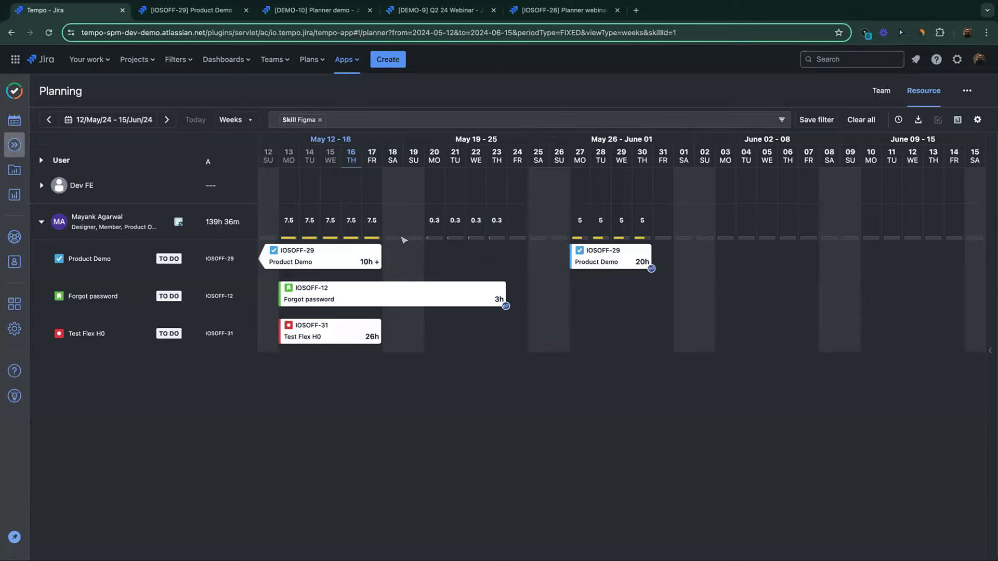
click(252, 120)
click(230, 143)
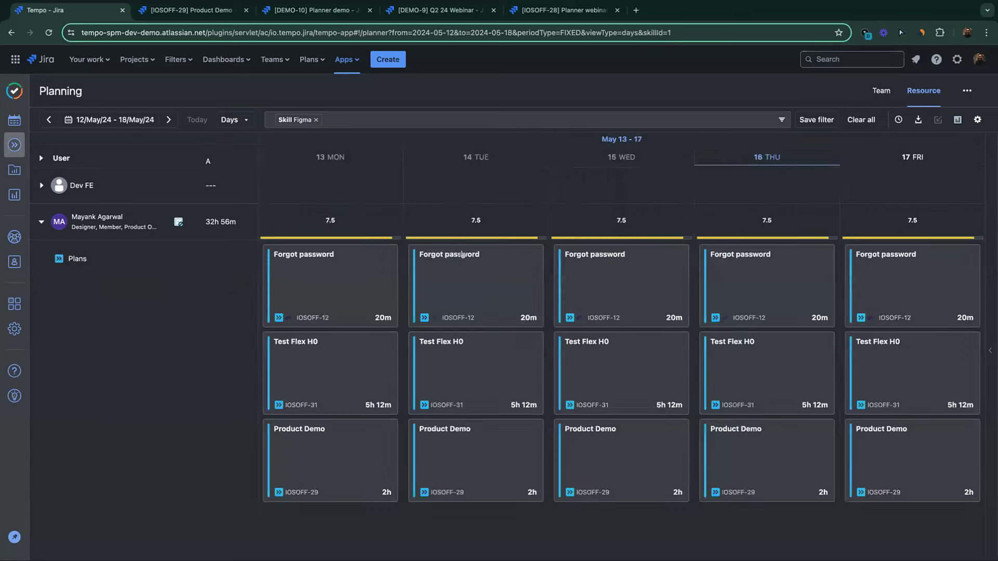
click(230, 121)
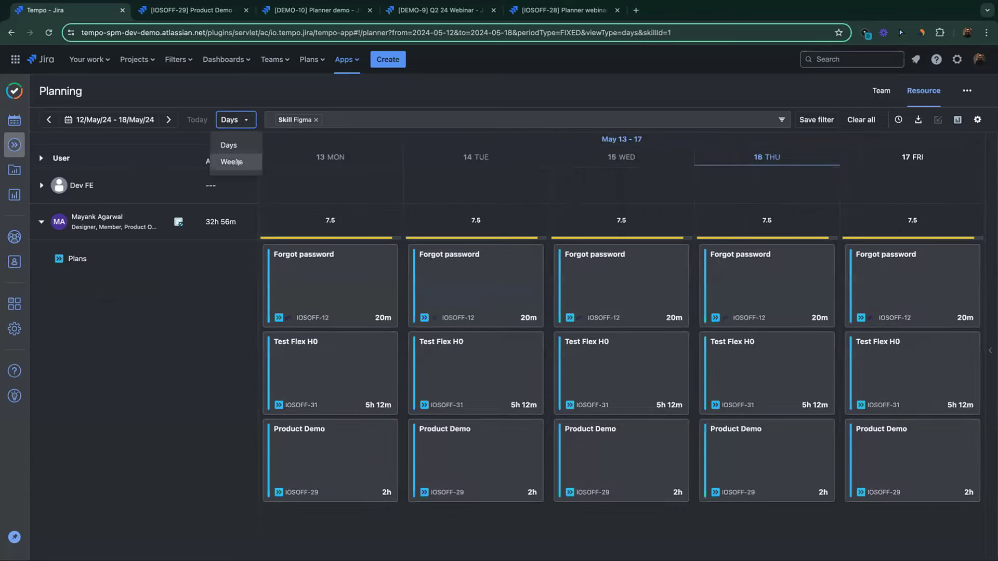
click(232, 162)
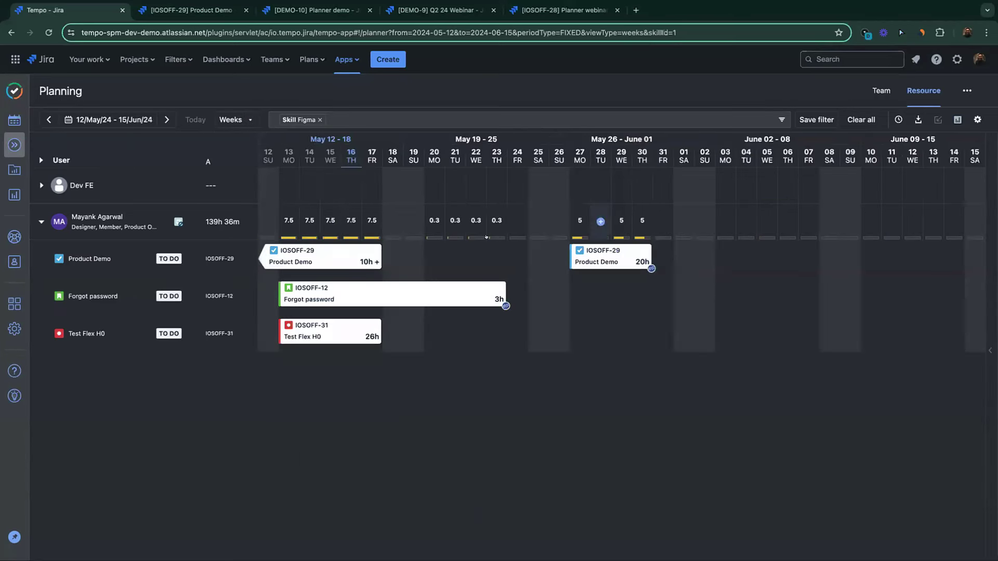
Step: Start a new plan on 31/May/24 for the expanded user and link it to issue DEMO-10 Planner demo
click(662, 222)
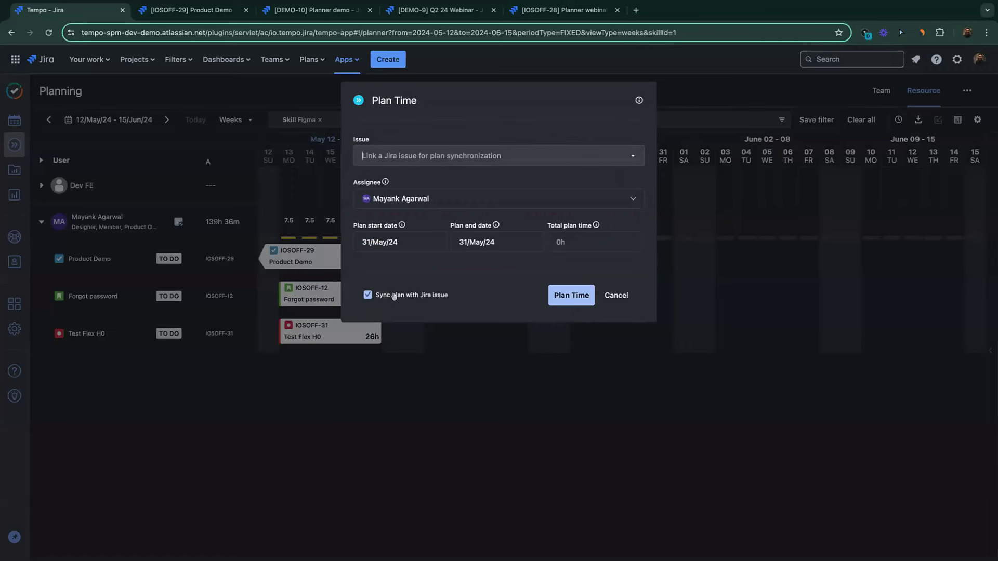
click(401, 156)
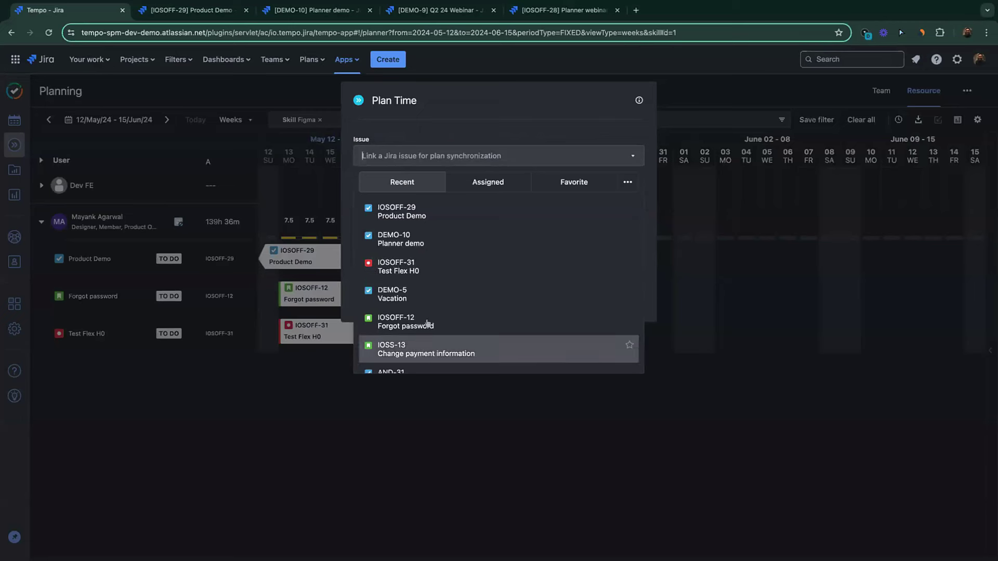
scroll(421, 312, down, 1)
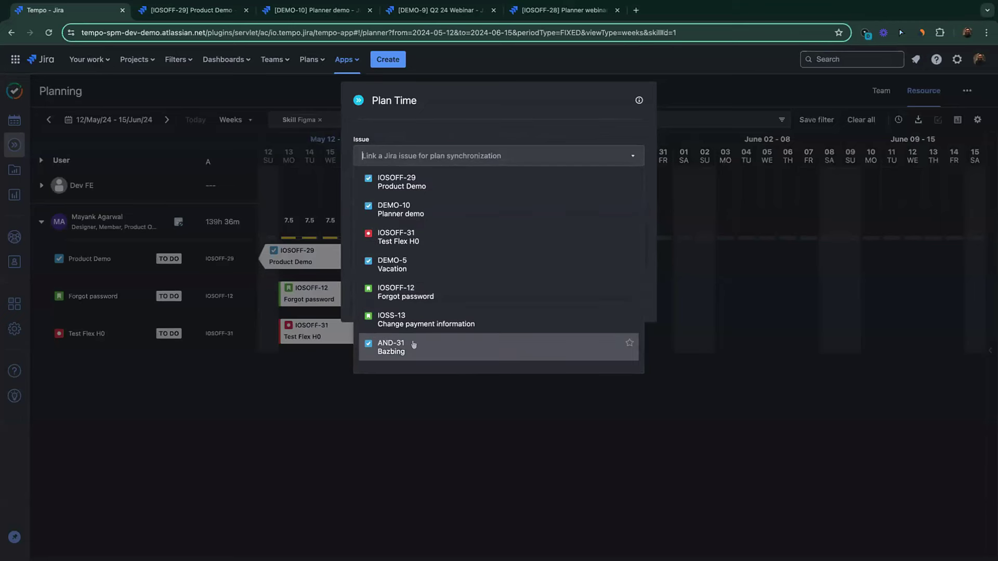
scroll(413, 279, up, 1)
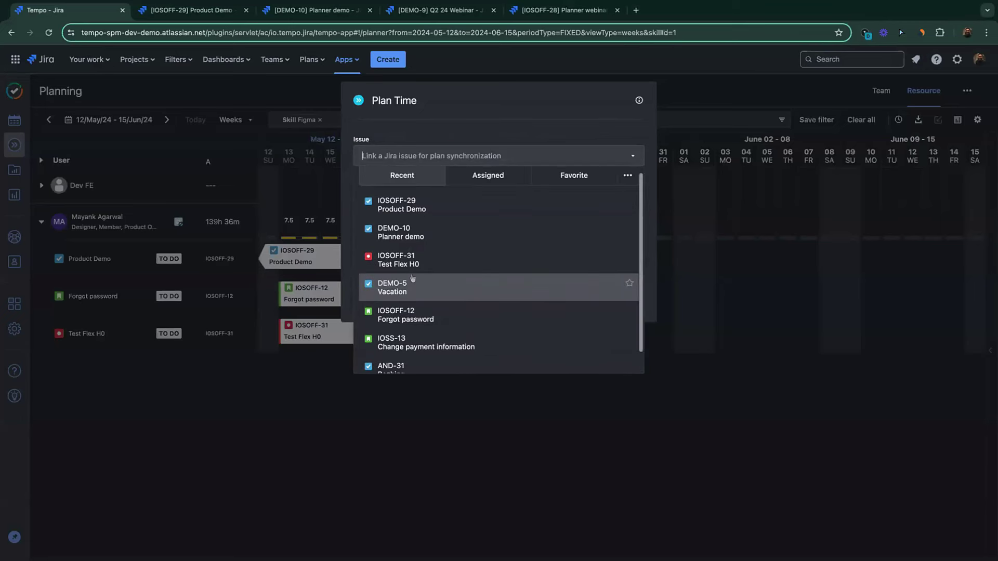
click(421, 213)
click(439, 163)
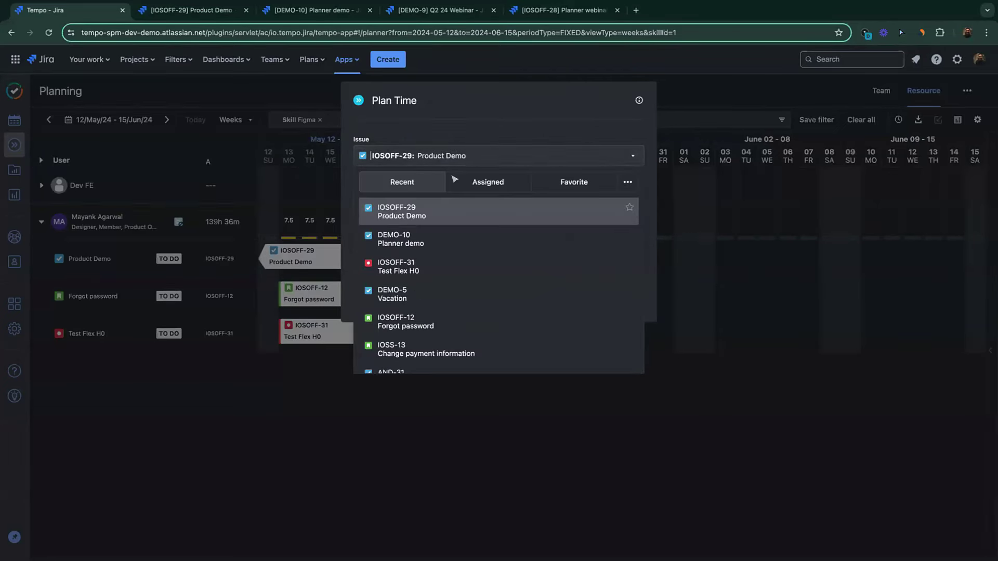
click(404, 239)
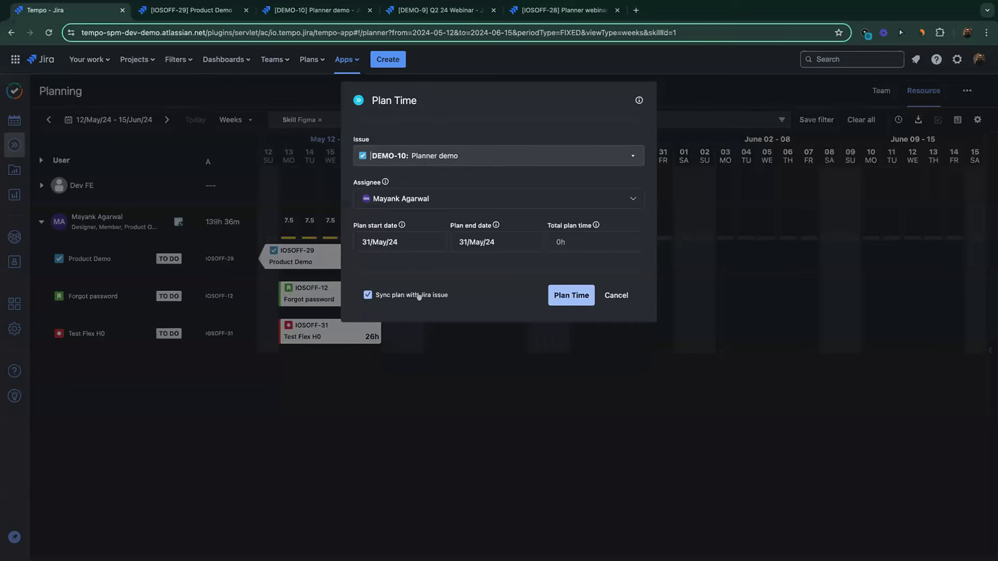
Step: Set the total plan time to 5h and create the plan with Jira issue sync left on
click(578, 238)
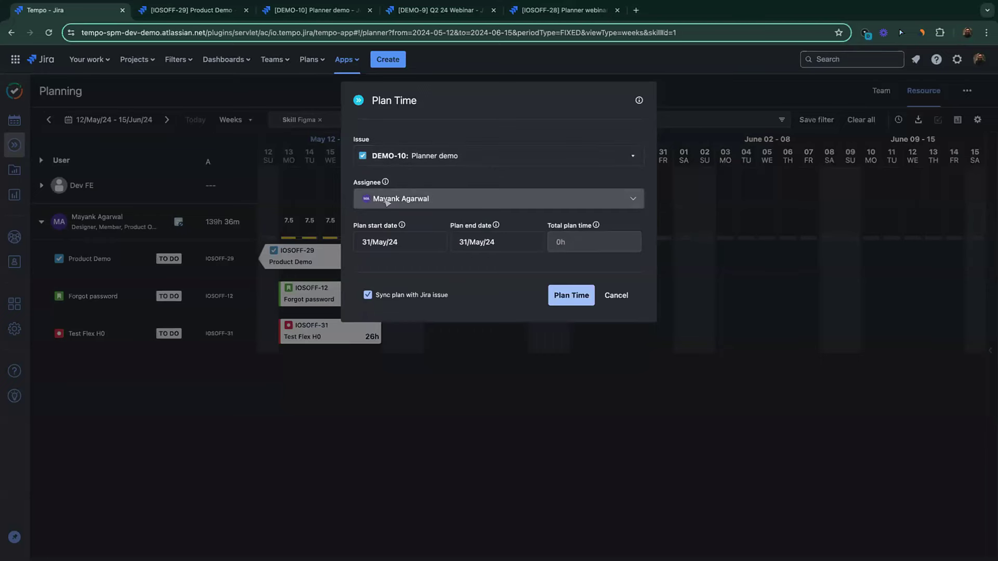
mouse_move(403, 226)
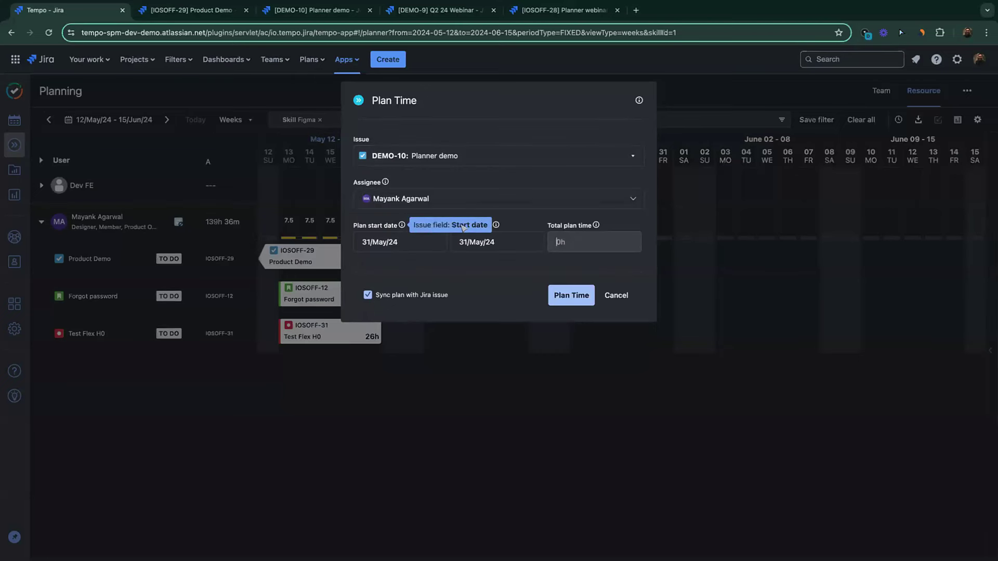
mouse_move(497, 227)
mouse_move(597, 226)
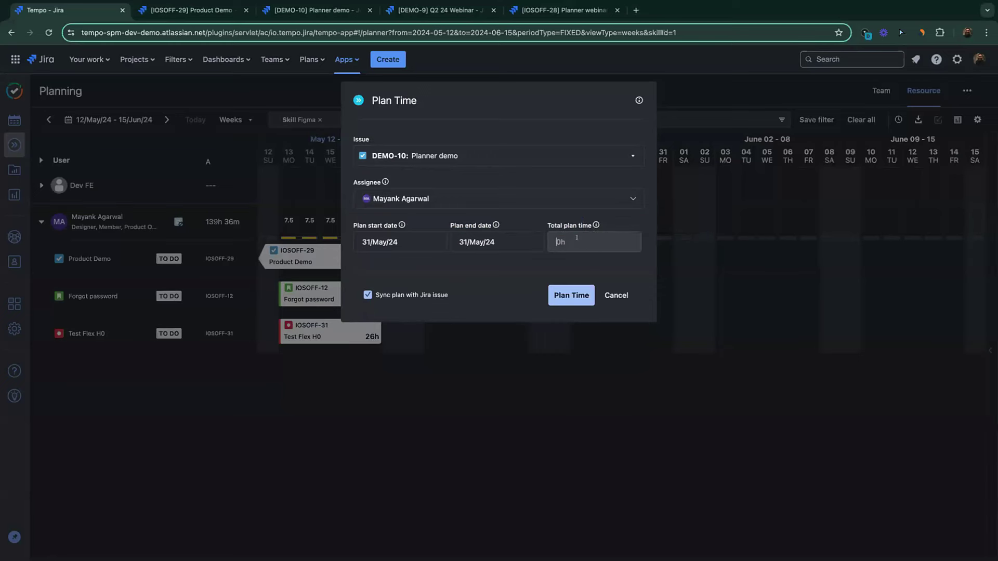
text(20)
click(513, 286)
click(562, 251)
text(5h)
click(571, 296)
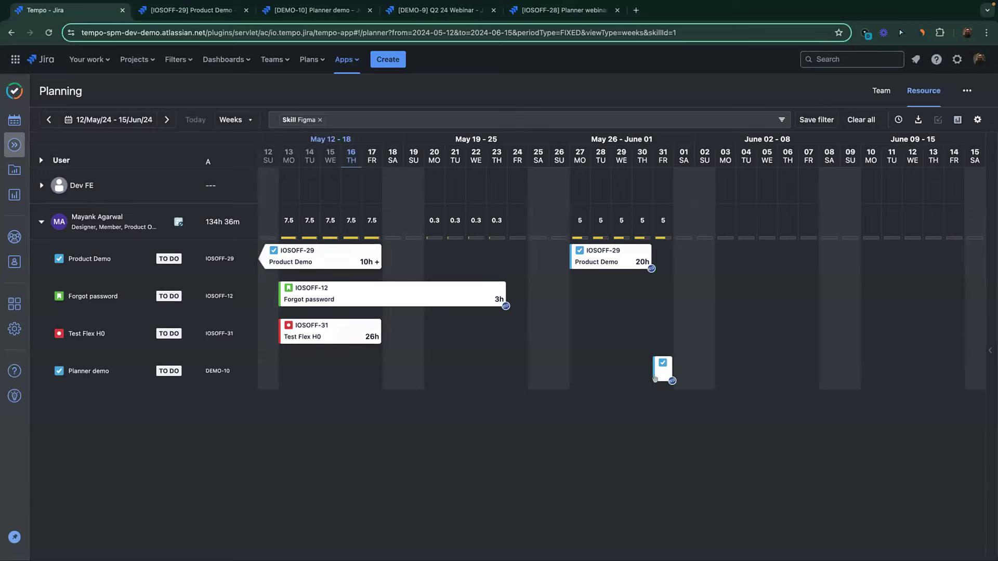
Step: Start another plan on 31/May/24 for the same user with Jira issue sync off, using issue IOSOFF-29 Product Demo
mouse_move(661, 229)
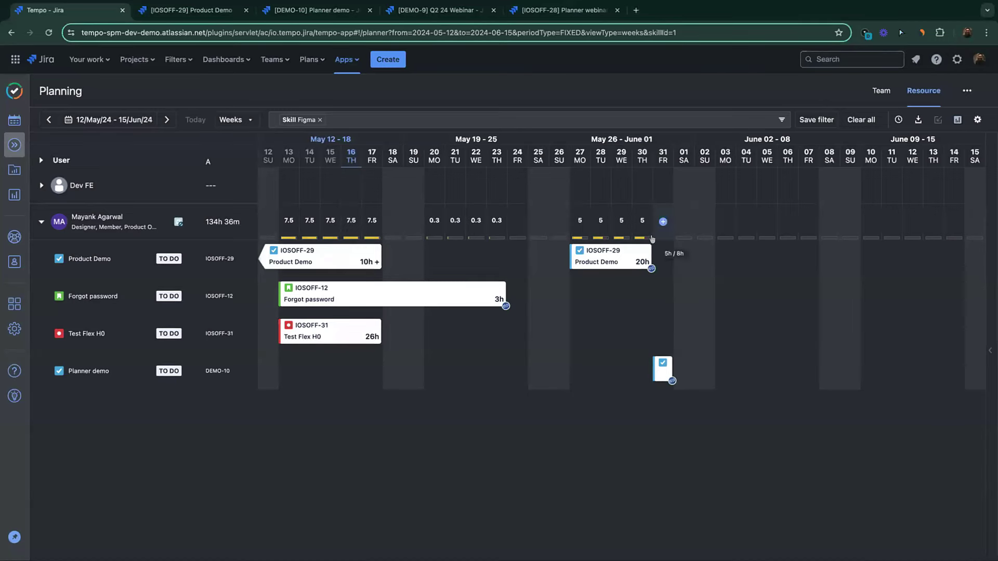
mouse_move(619, 214)
click(662, 235)
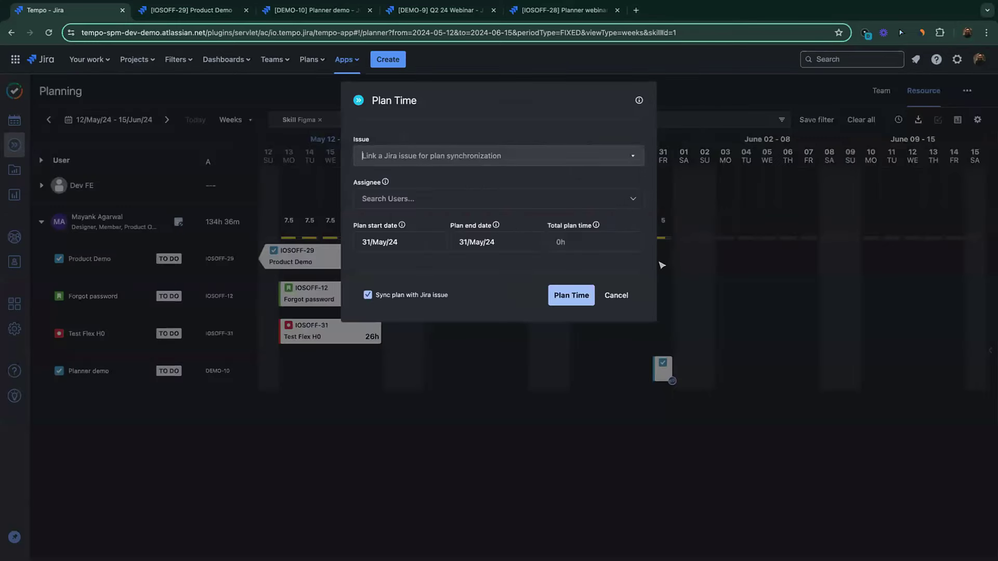
click(387, 295)
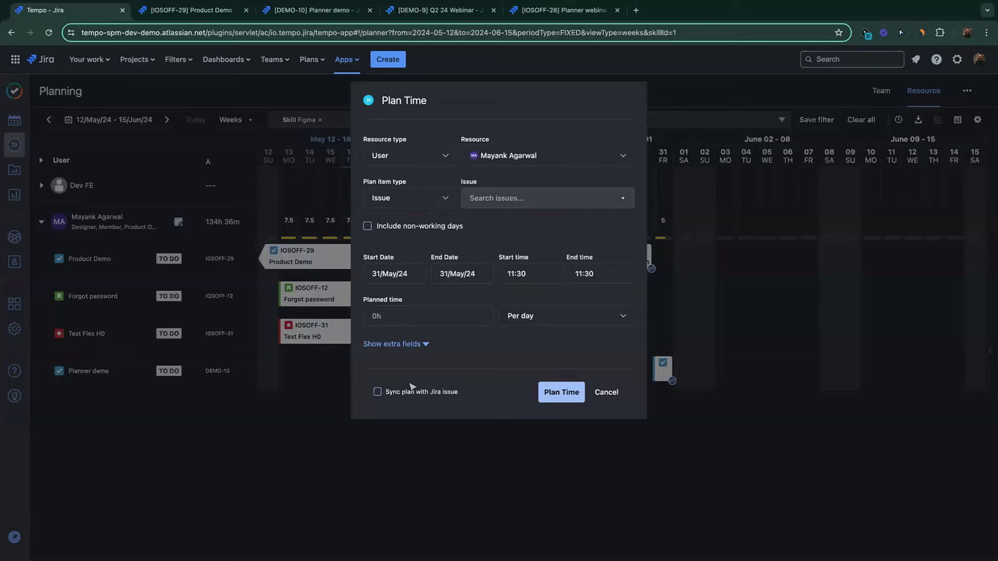
click(487, 201)
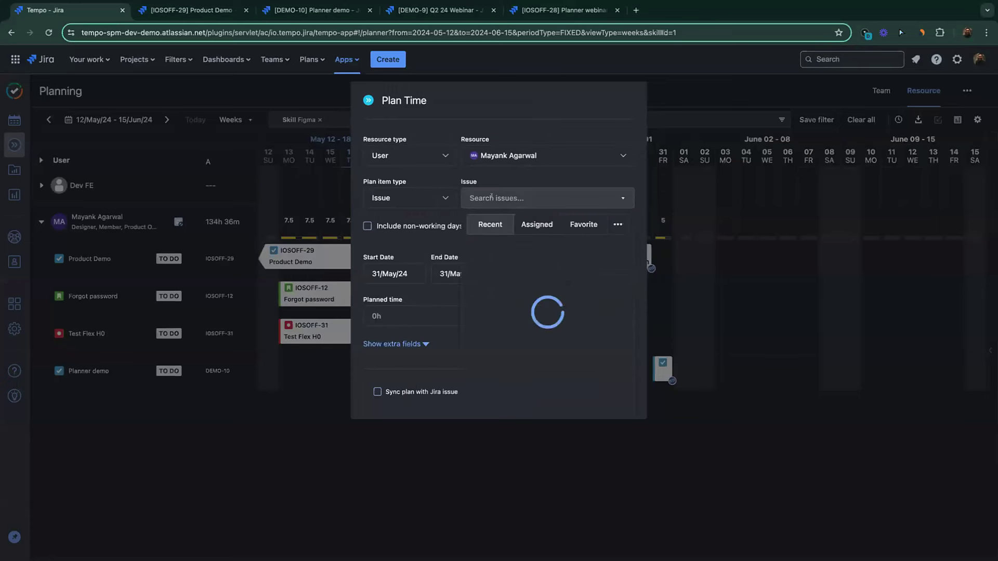
click(538, 256)
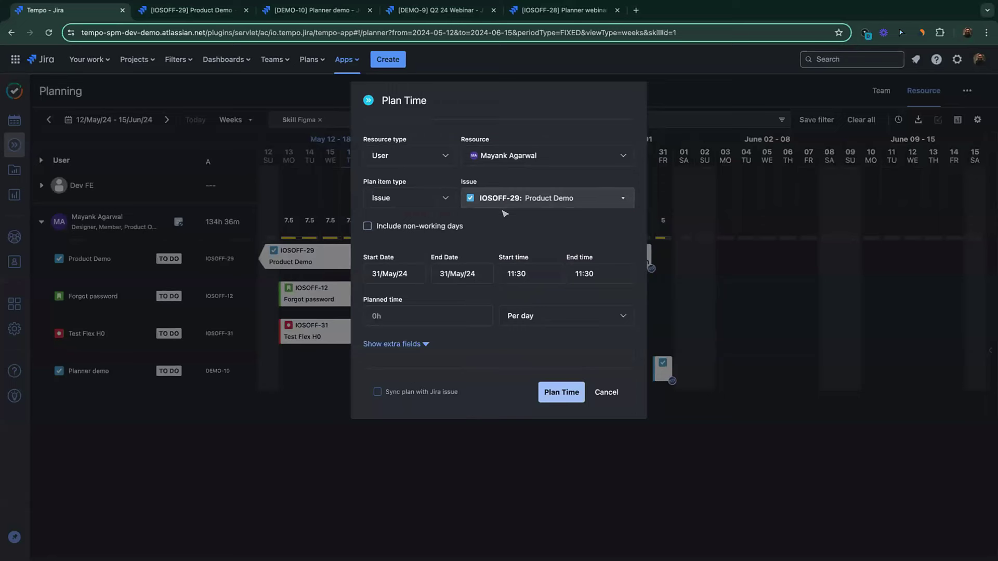
Step: Set the planned time to 3 hours per day and create the unsynced plan
click(394, 312)
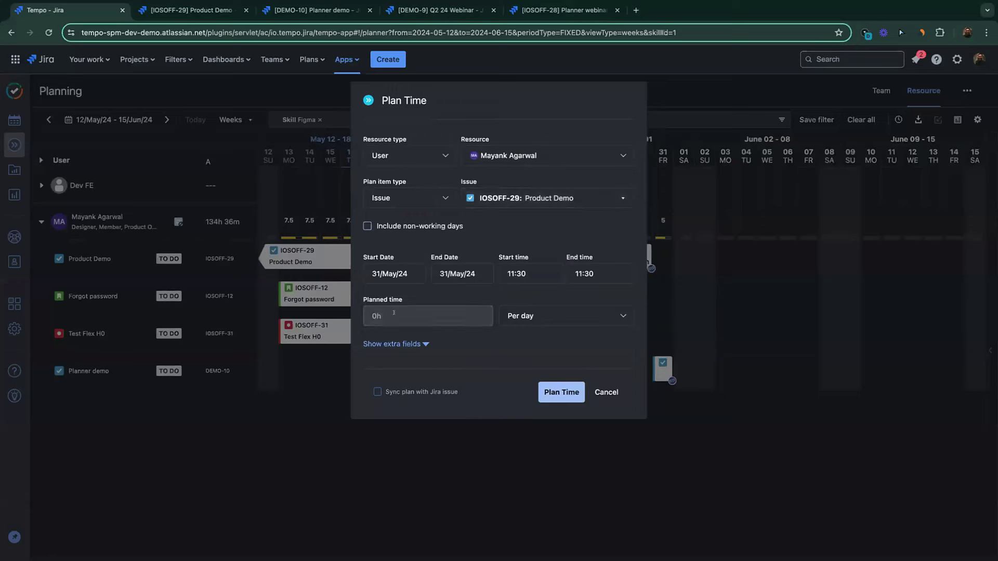
text(3)
mouse_move(396, 390)
click(559, 393)
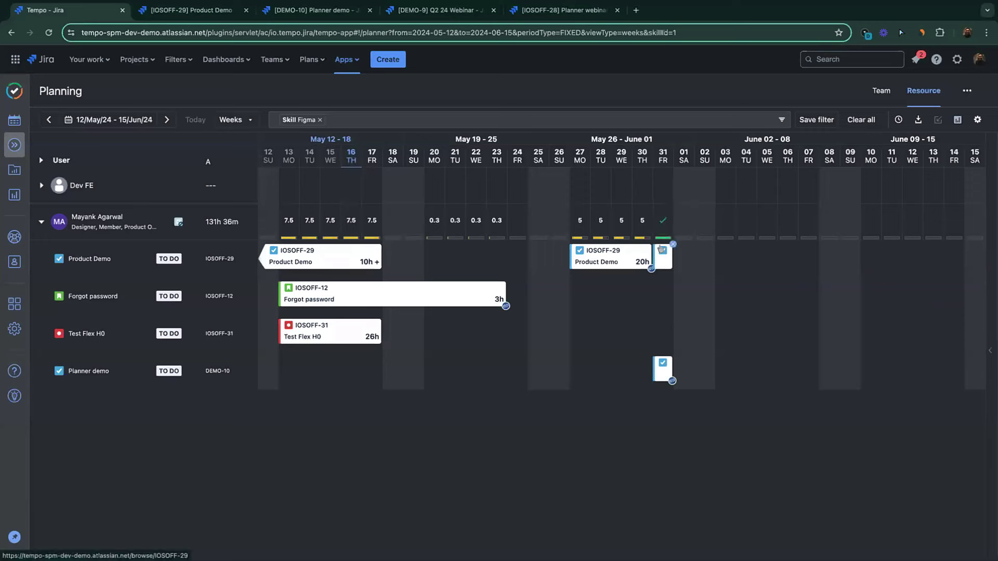
Step: Open the Planner demo plan on 31 May to review its details and close it without changes
mouse_move(662, 238)
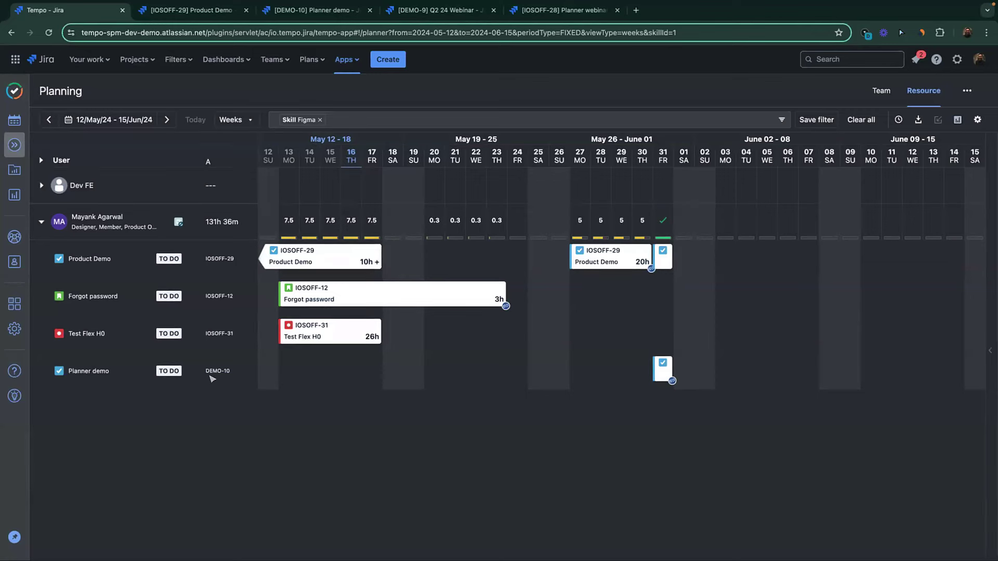
click(660, 370)
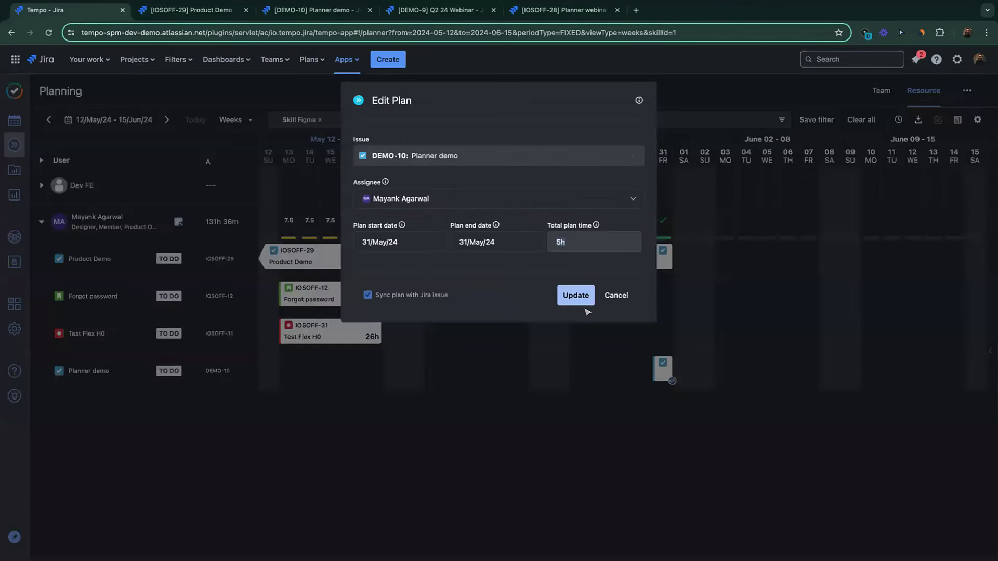
click(616, 295)
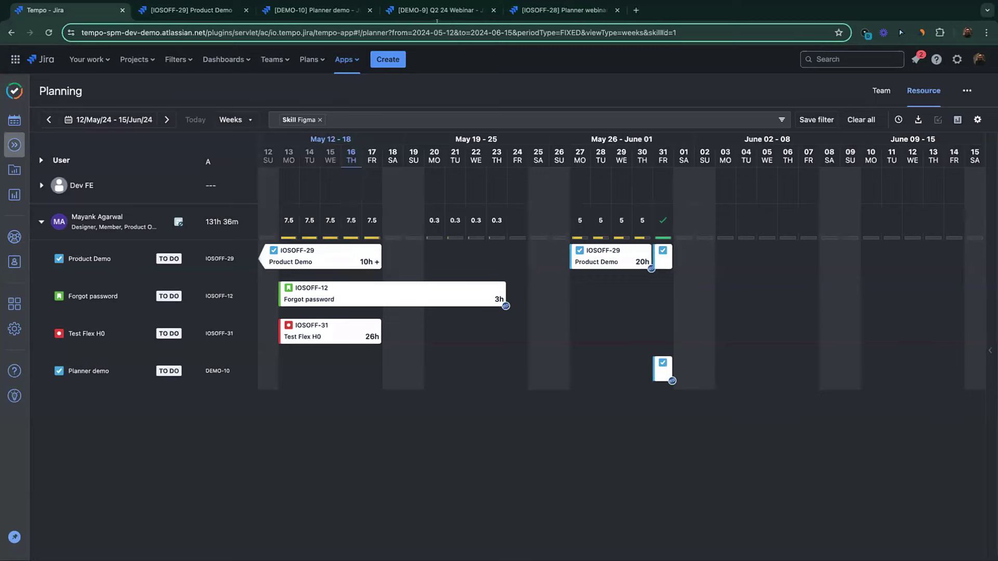
Step: Go to the DEMO-10 Planner demo issue and expand its Tempo section to review time tracking and collaborators
click(310, 10)
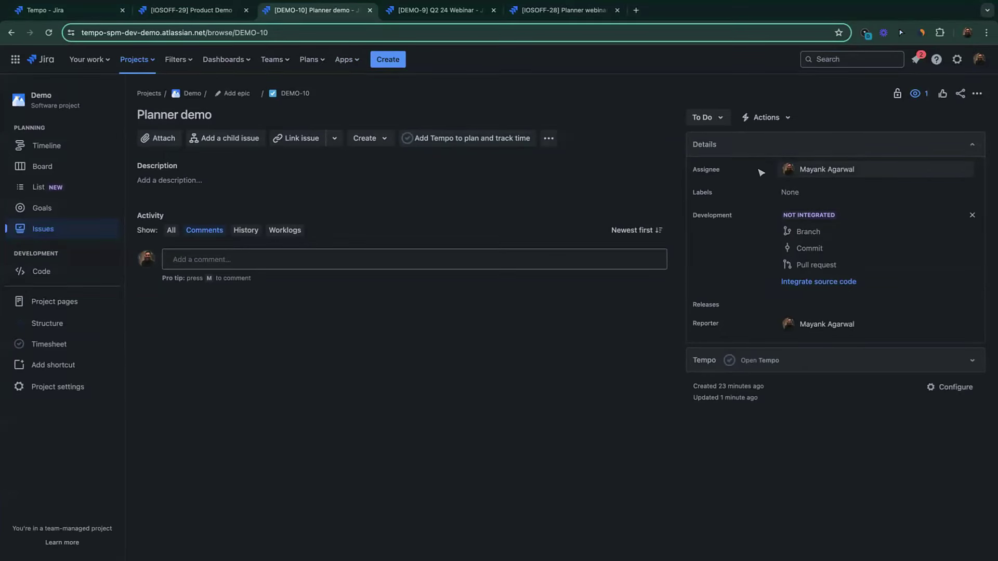
click(780, 360)
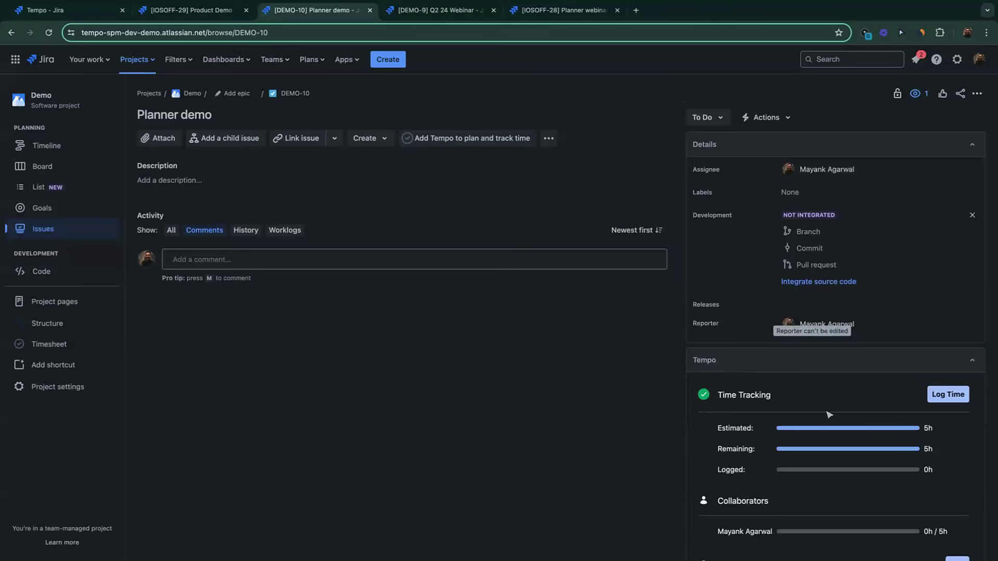
scroll(826, 416, down, 2)
Step: Add the Due date, Original estimate and Start date fields to the Task issue type's description fields and save the configuration
click(933, 517)
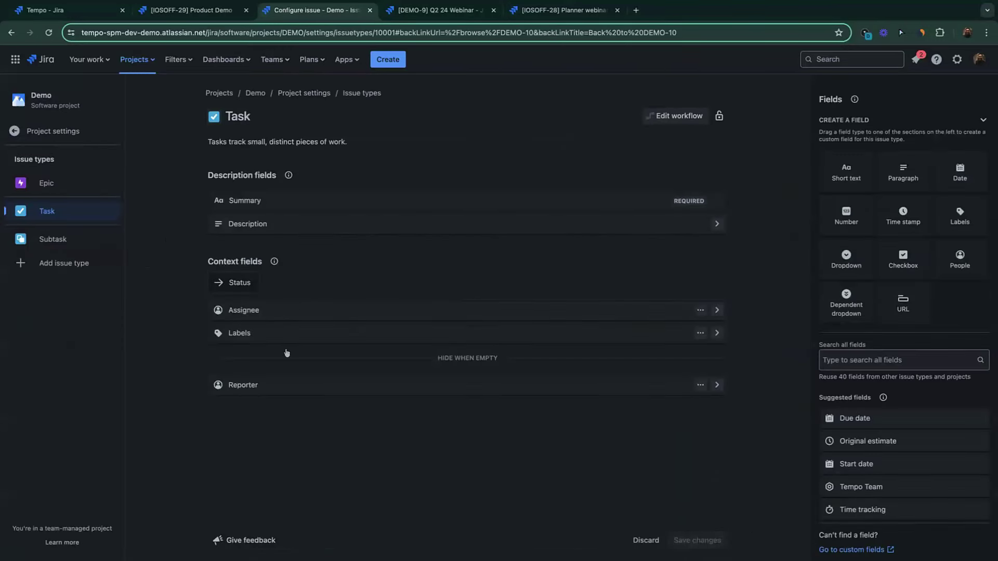
drag(861, 419, 370, 229)
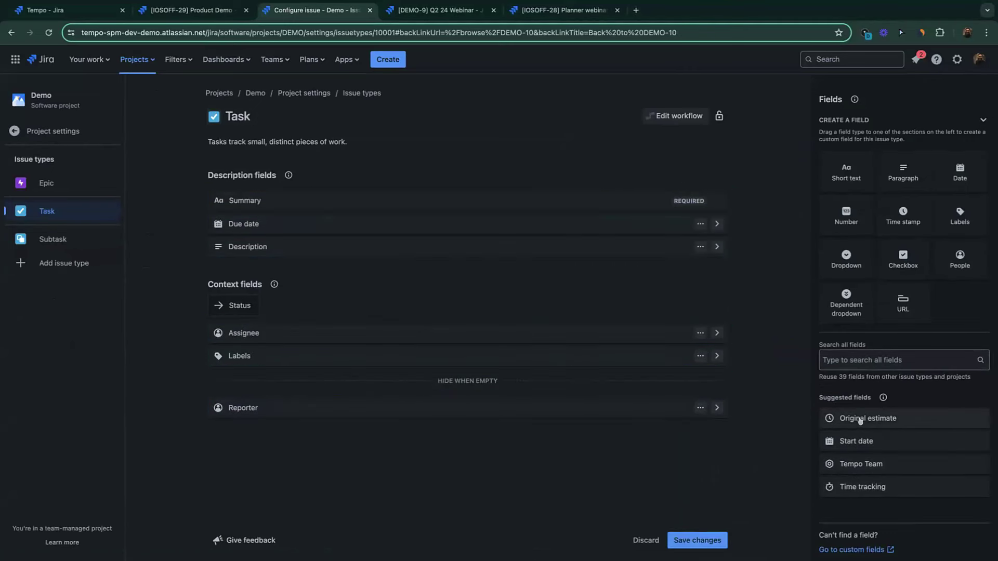
drag(857, 419, 663, 364)
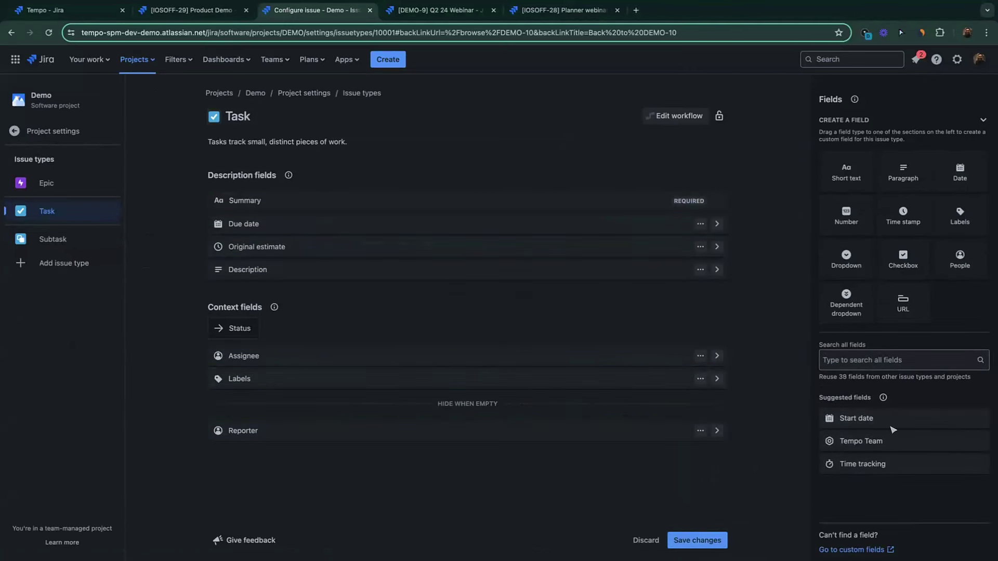
drag(858, 419, 490, 246)
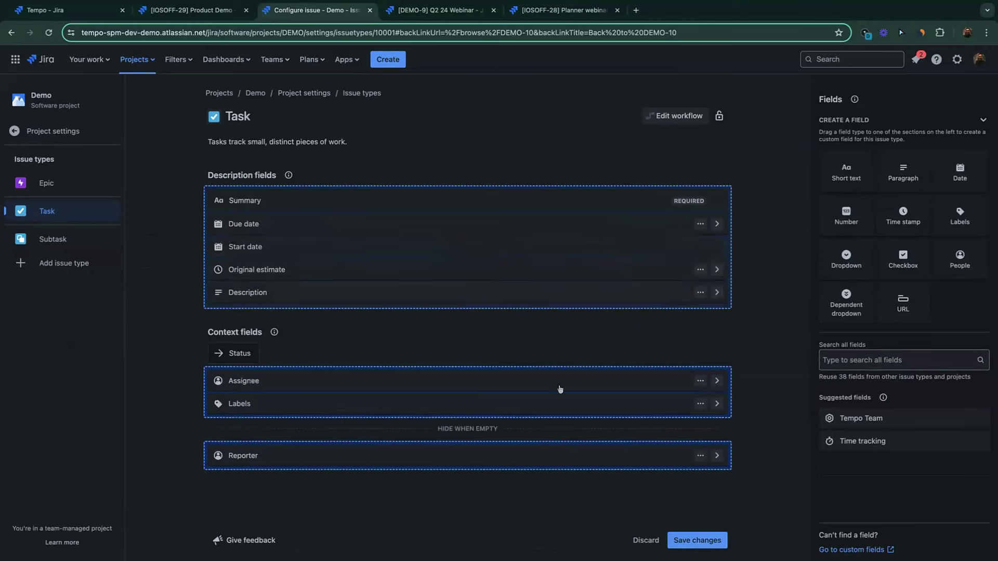
click(696, 540)
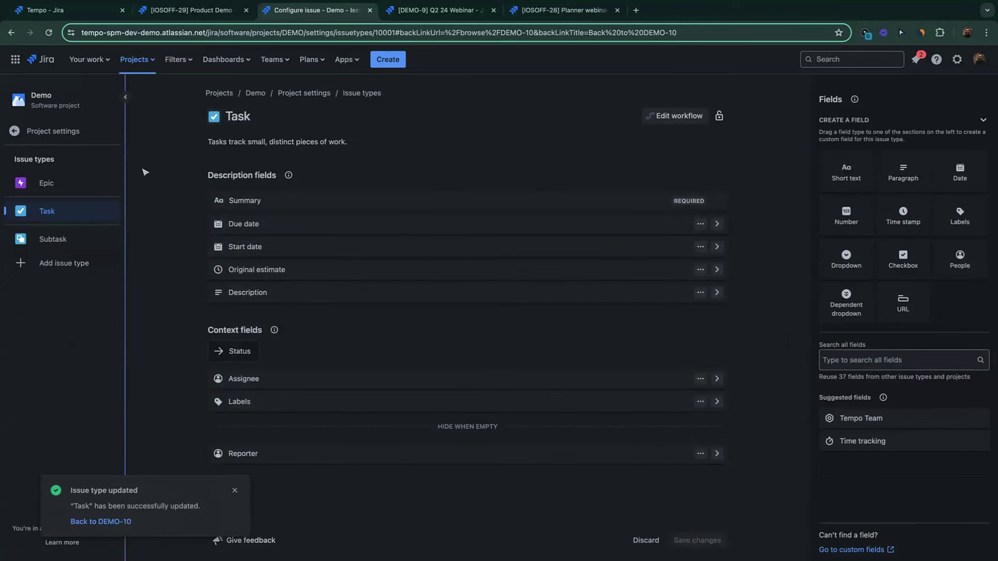
Step: Return to the DEMO-10 Planner demo issue, collapse its Tempo section and set the original estimate to 10h
click(90, 522)
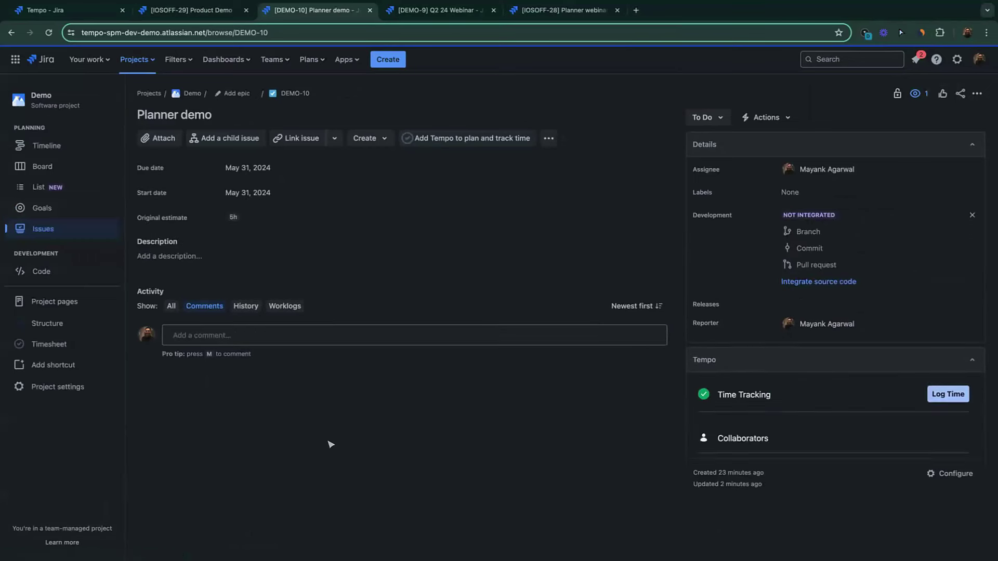
click(760, 355)
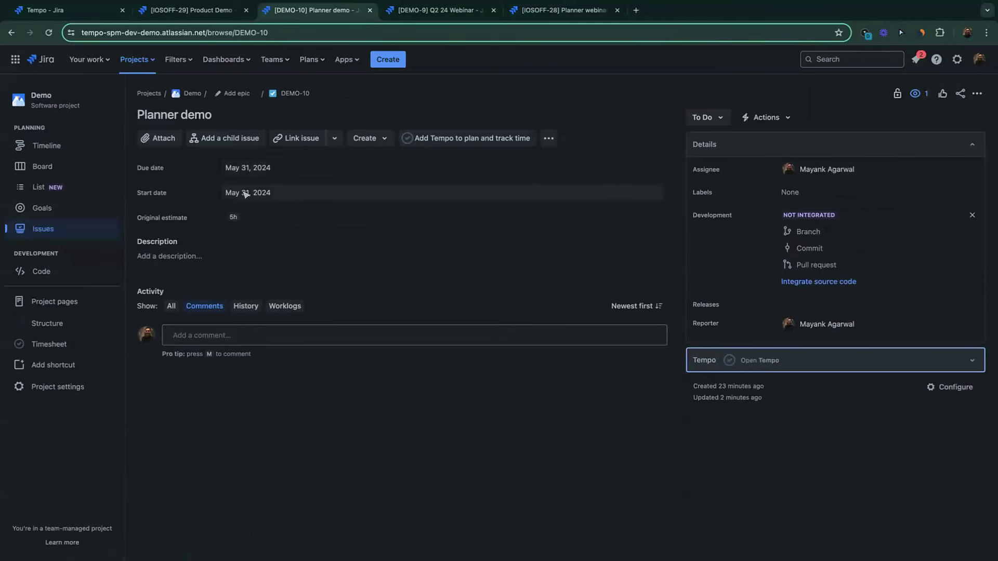
click(237, 218)
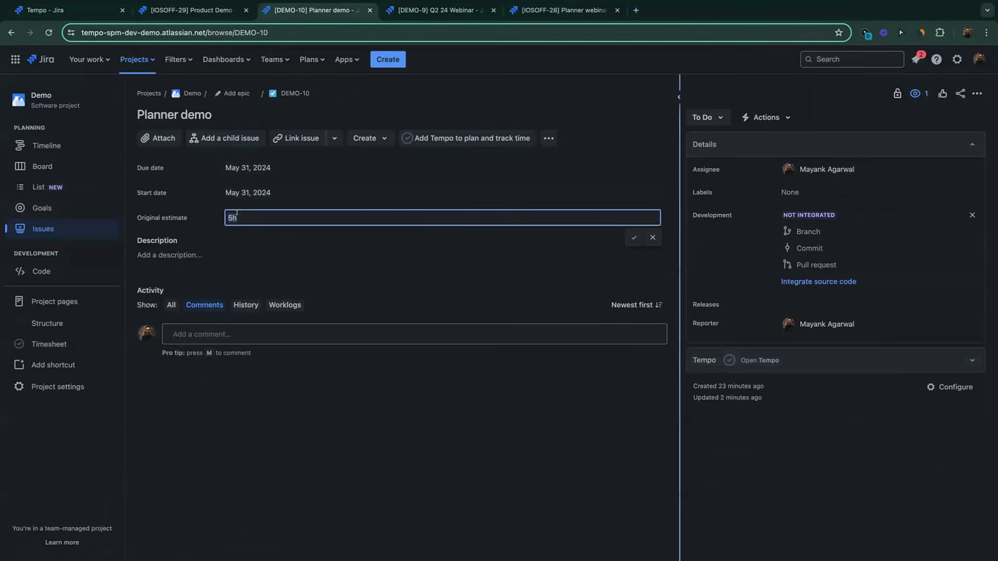
text(10)
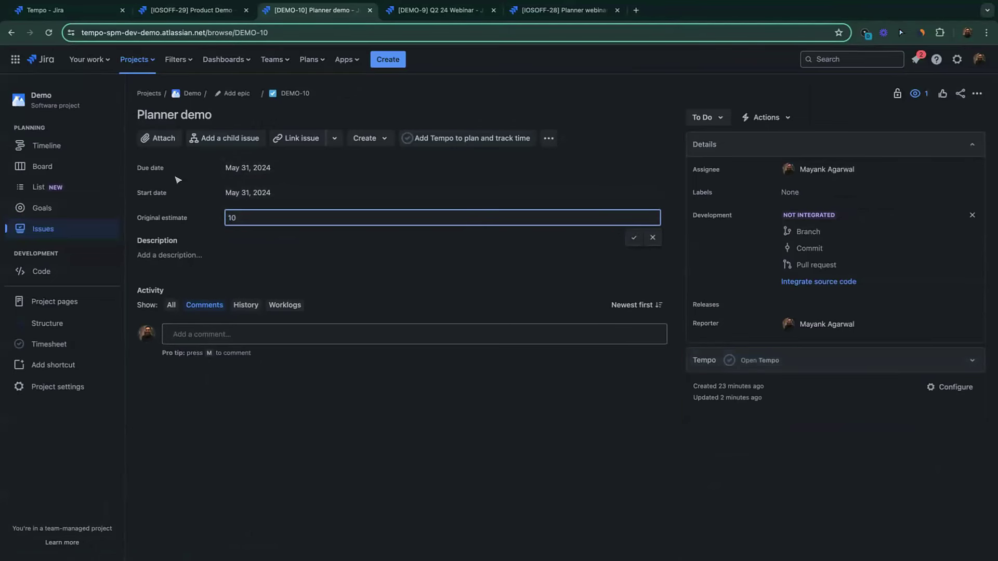
key(Return)
click(240, 218)
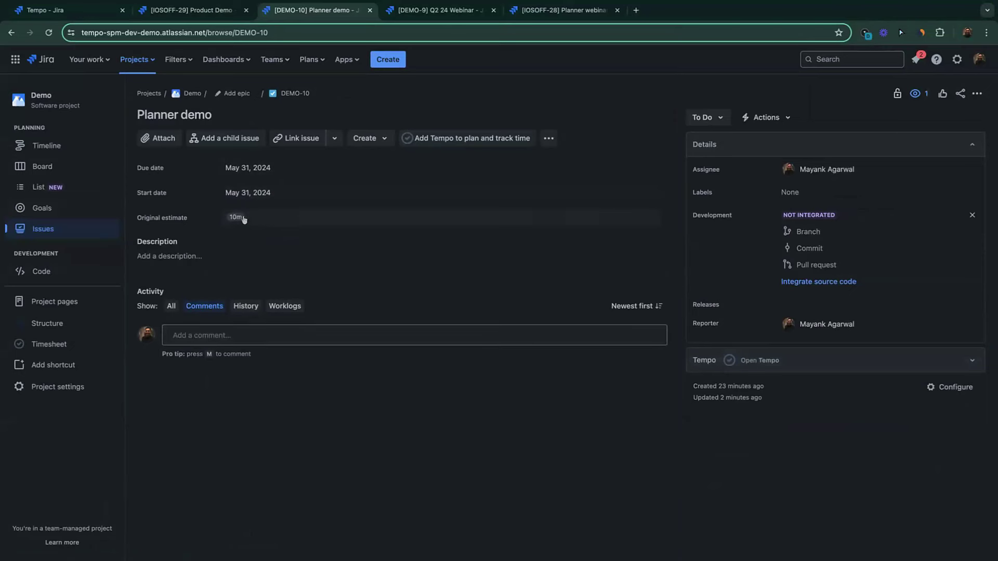
click(252, 212)
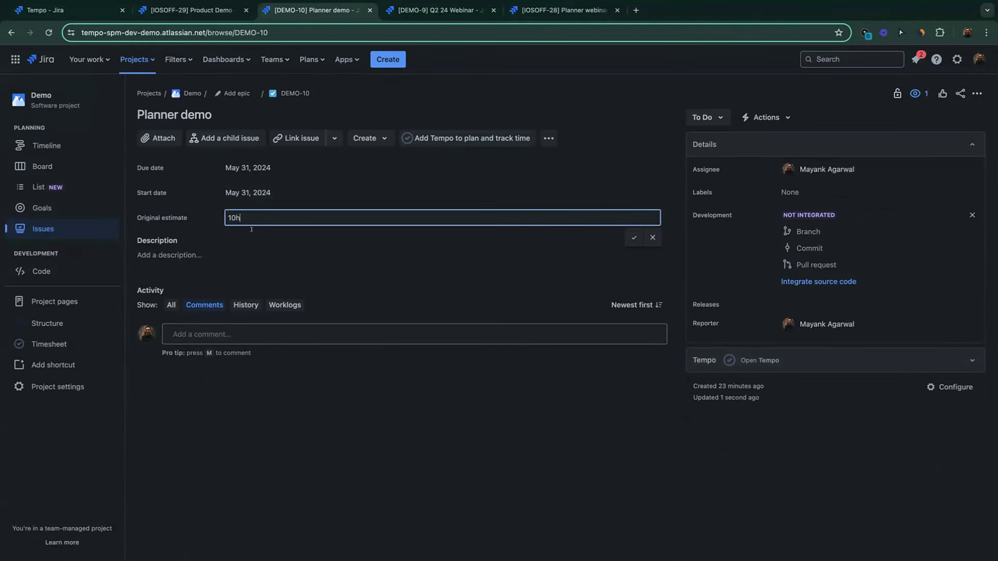
text(h)
click(312, 406)
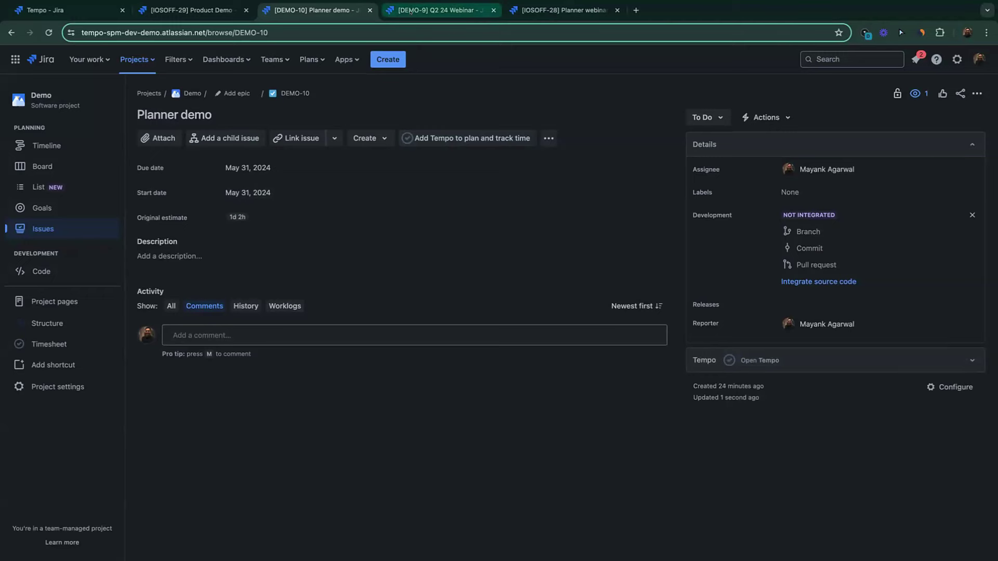
Step: Reload the Tempo resource planning view and expand the DEMO-10 assignee's row to examine the Planner demo plan on 31 May
click(57, 10)
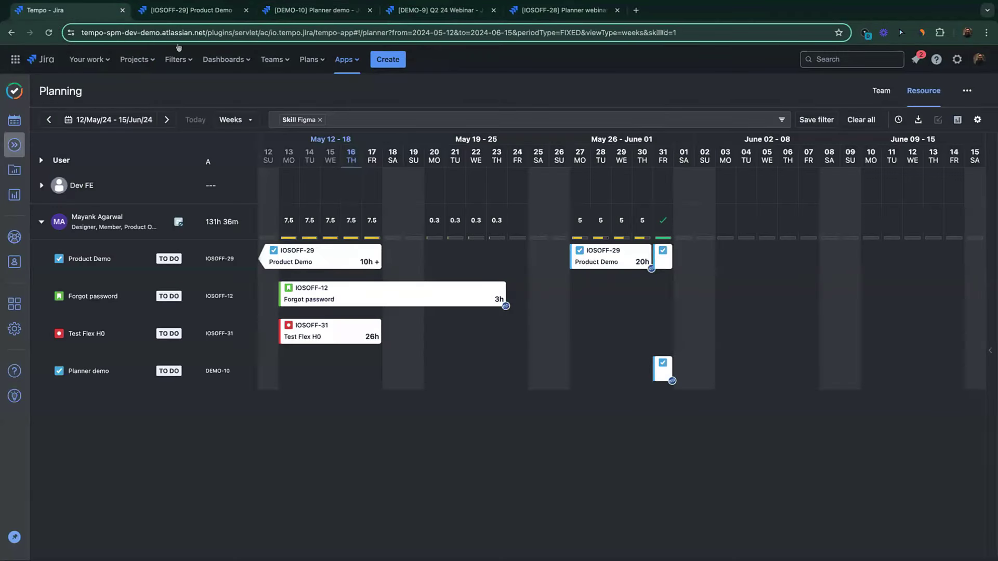
click(48, 32)
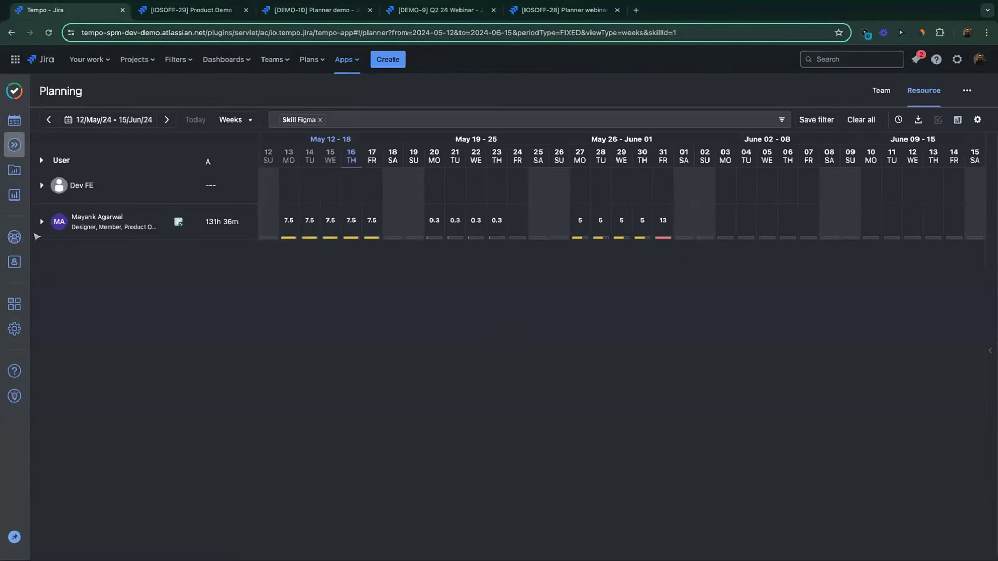
click(40, 223)
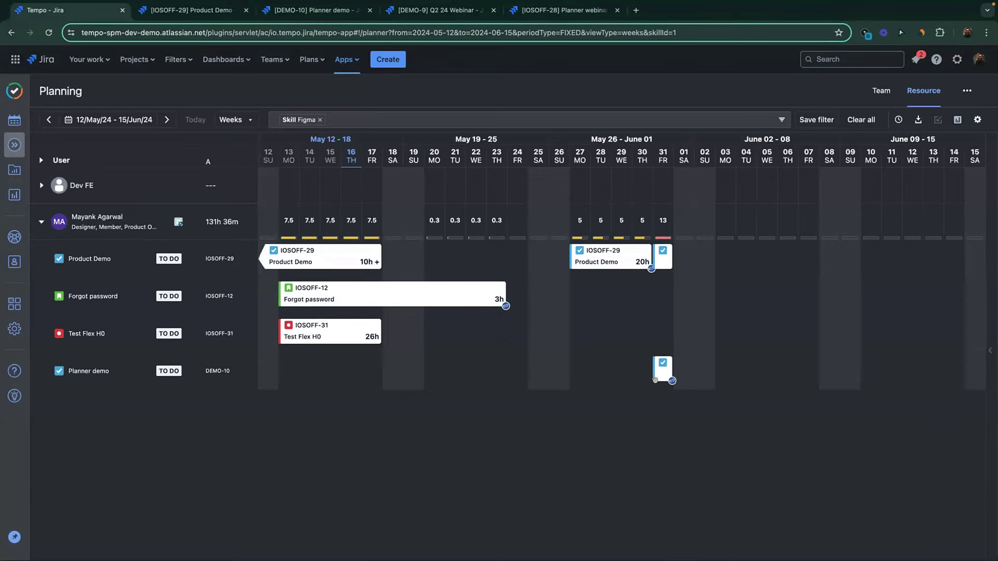
mouse_move(655, 379)
Step: Go to the Plan Time Settings and expand the individual plans section of the Jira issue sync configuration
click(977, 120)
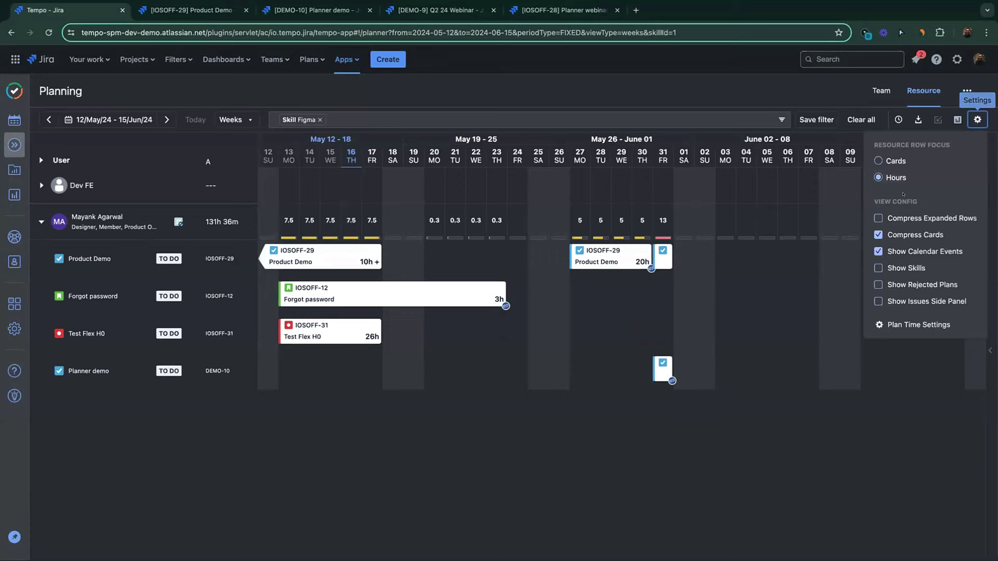
click(905, 329)
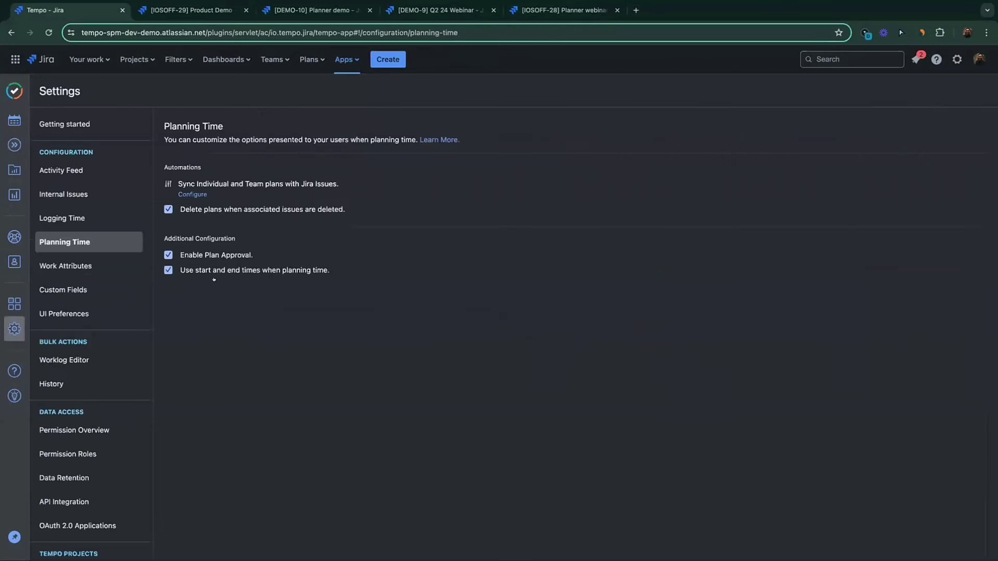
click(189, 195)
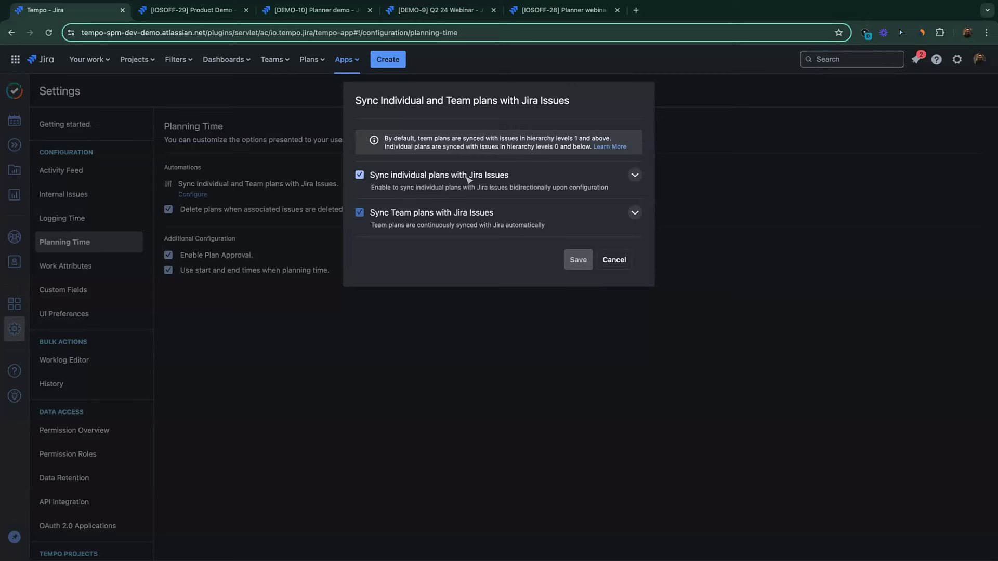
click(635, 176)
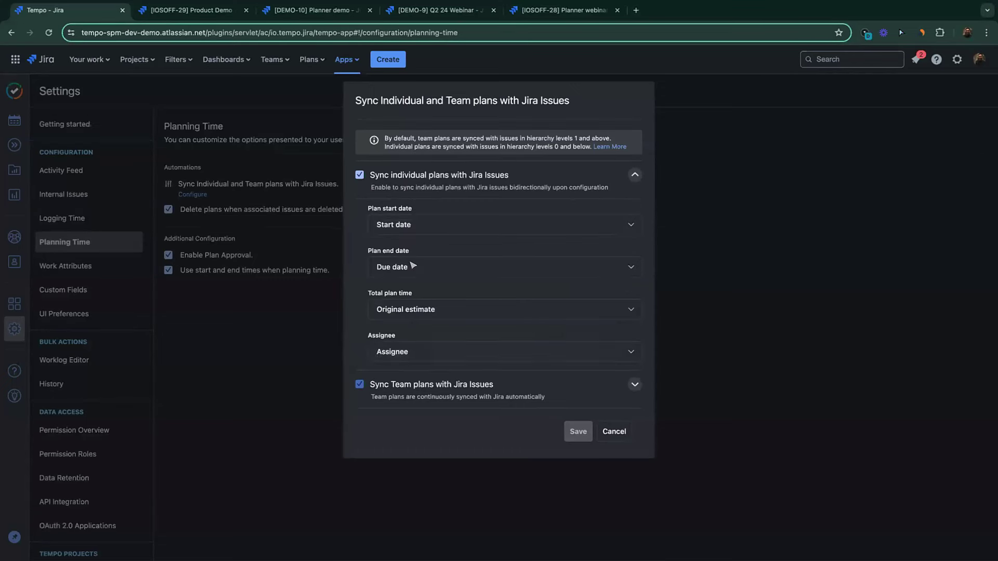
Step: Review the field options for plan start date, plan end date and total plan time, and close the sync configuration without changes
click(419, 227)
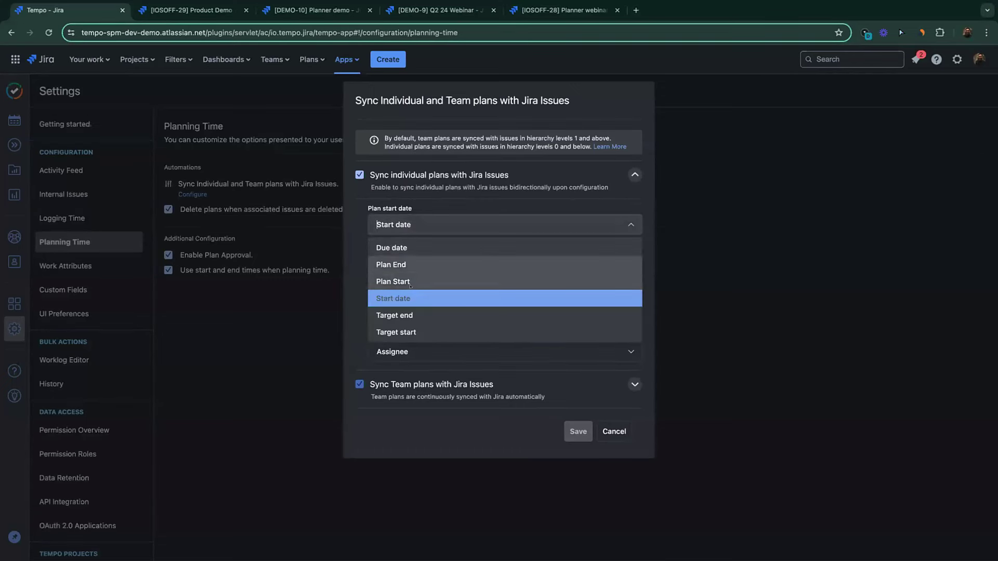
click(355, 232)
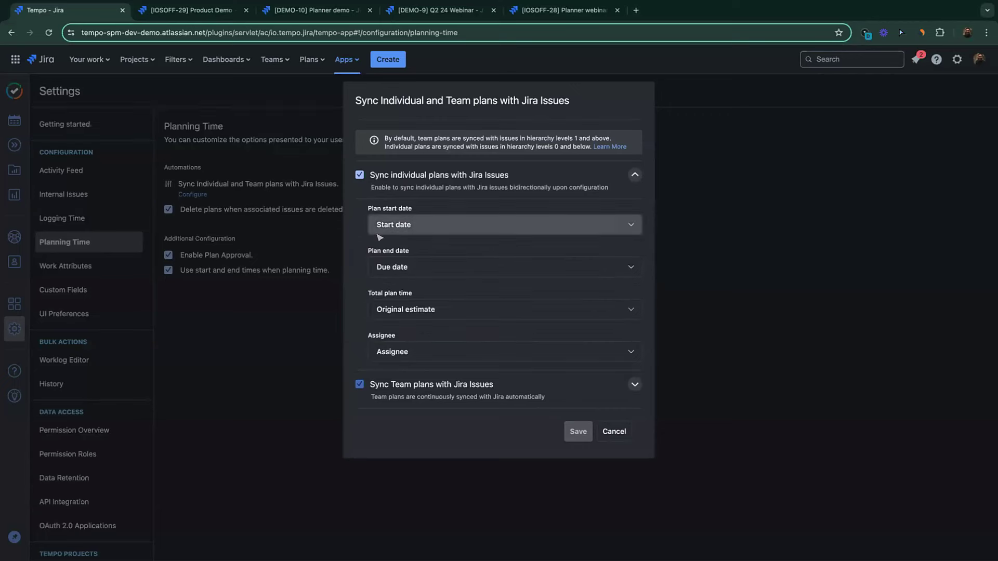
click(419, 266)
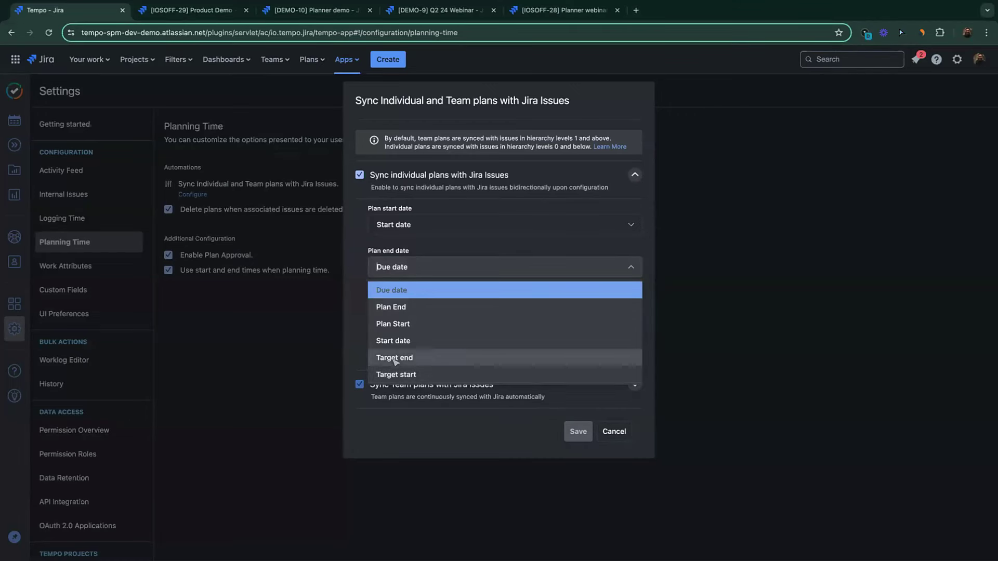
click(356, 340)
click(415, 314)
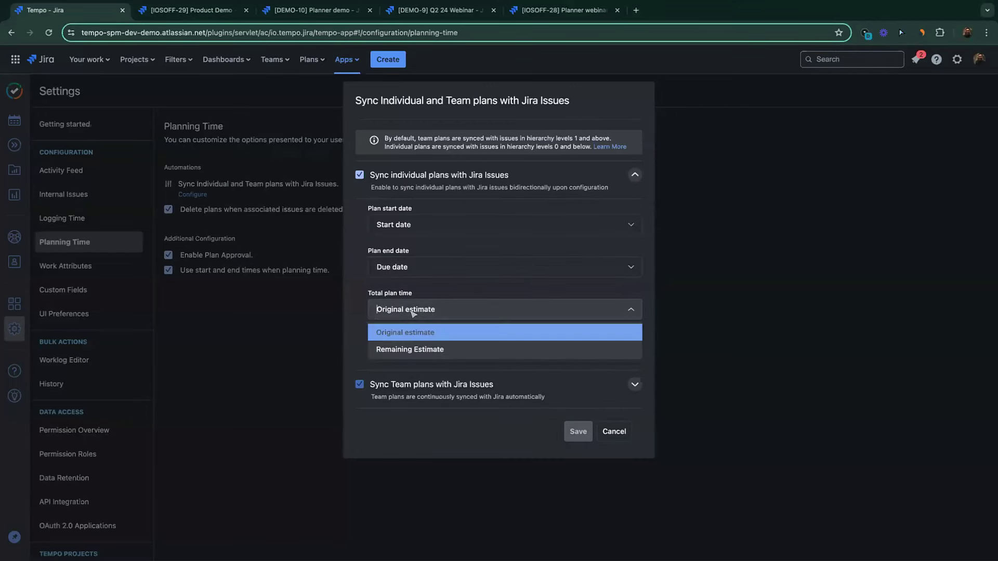
click(356, 338)
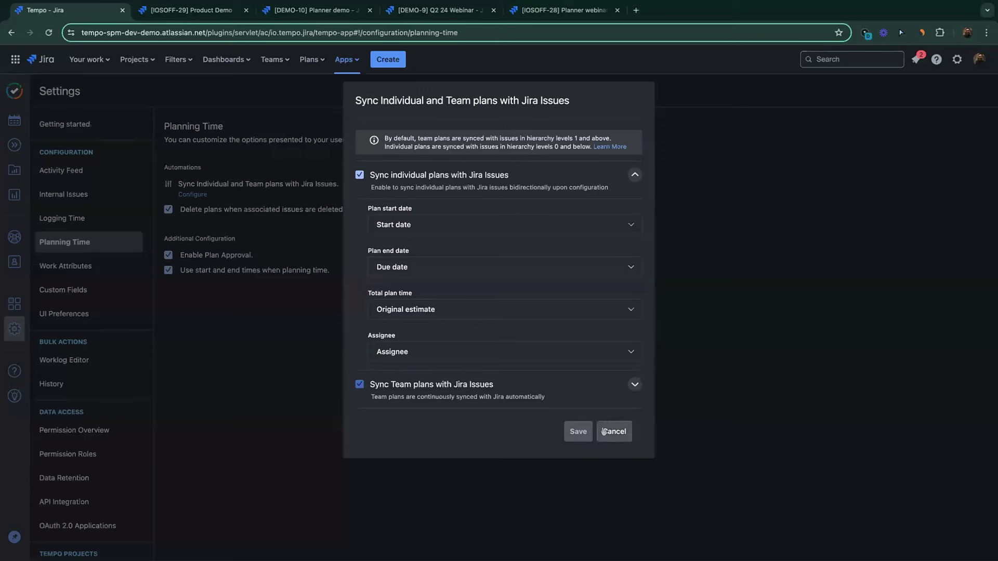
click(631, 178)
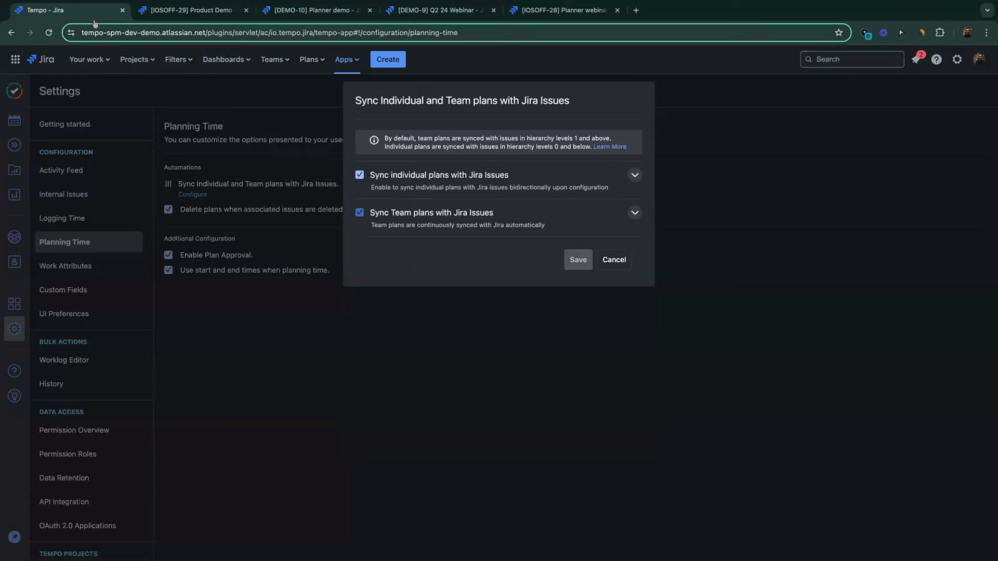
click(614, 260)
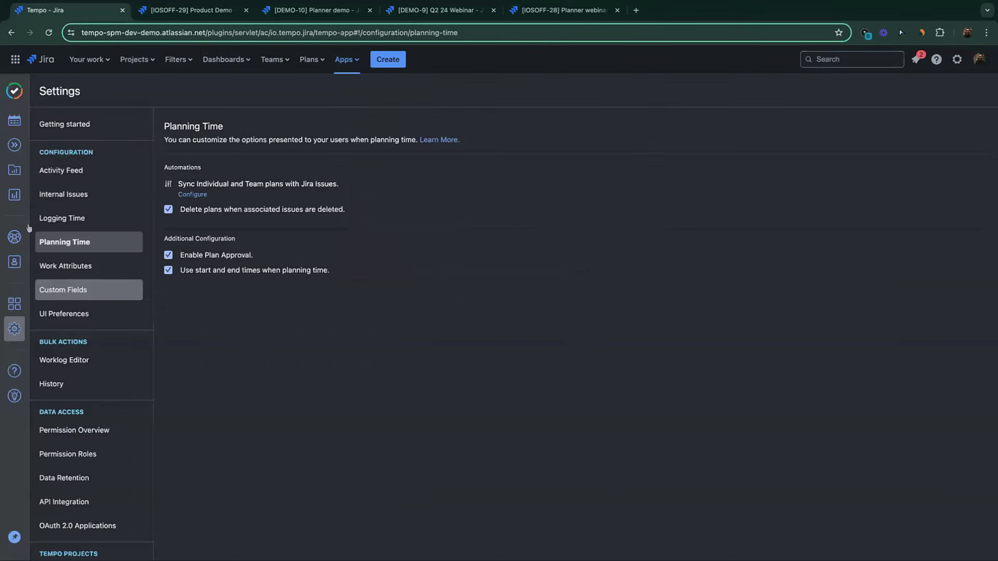
Step: Filter the resource planning view to the user assigned to DEMO-10 and expand that user's planned issues
click(15, 145)
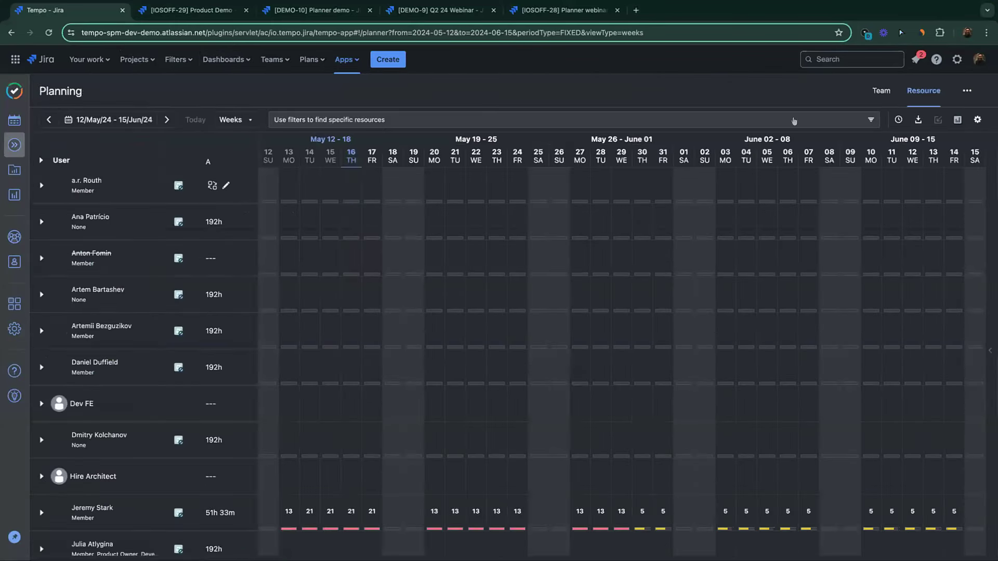
click(496, 120)
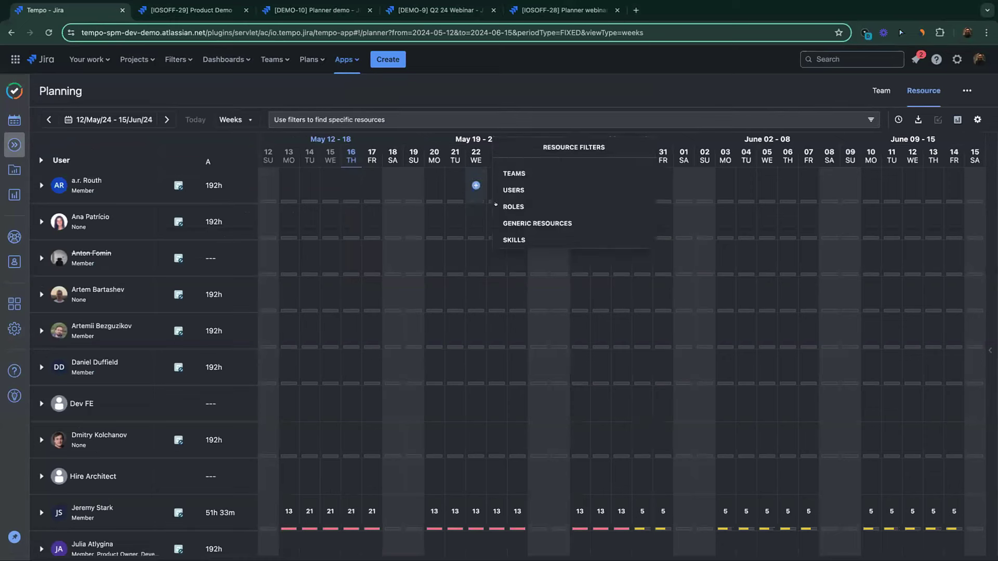
click(512, 191)
click(531, 176)
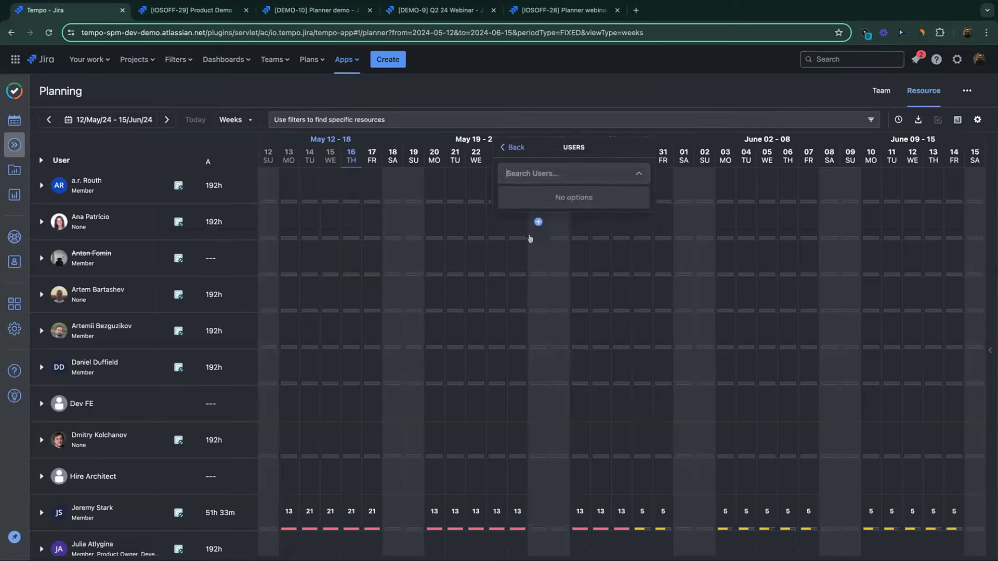
text(m)
key(BackSpace)
text(maya)
click(545, 198)
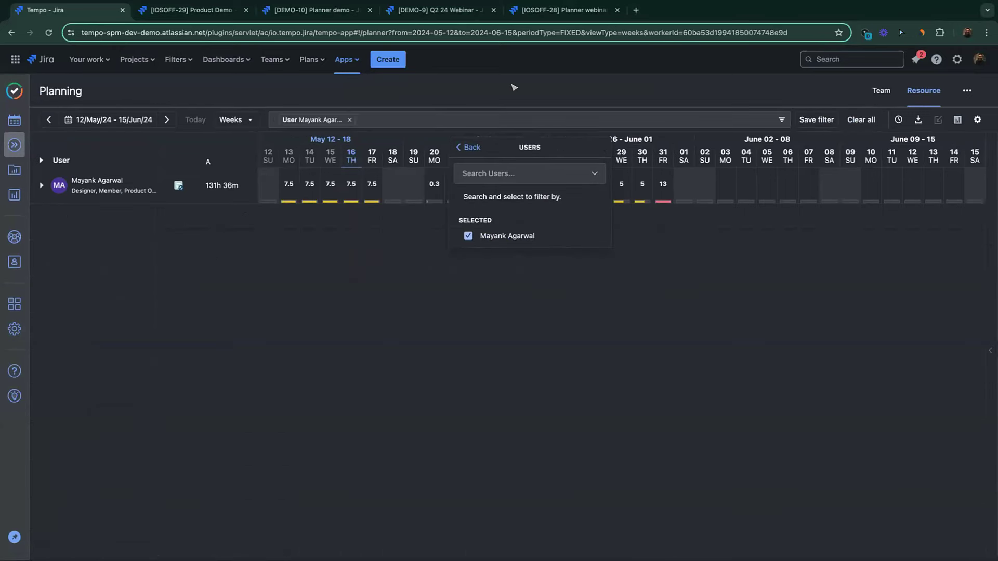
click(513, 87)
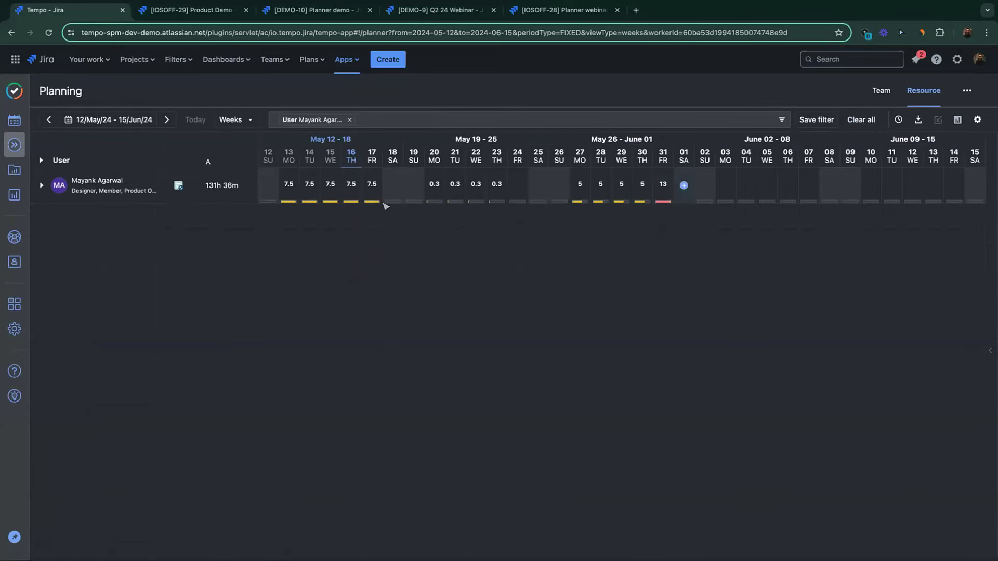
click(38, 187)
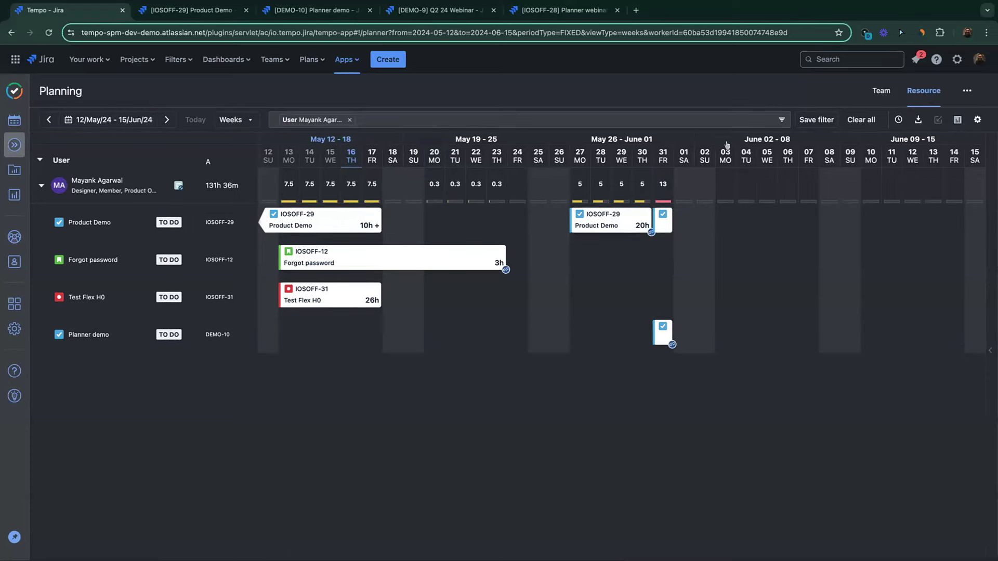
mouse_move(585, 180)
Step: Switch to the Team planning view and add the iOS team to the displayed teams
click(877, 91)
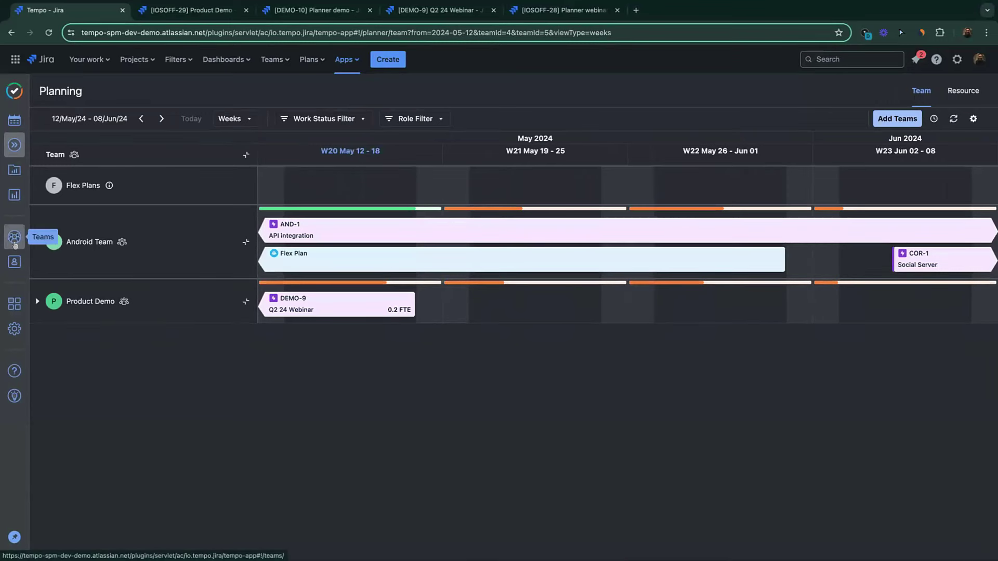
click(897, 118)
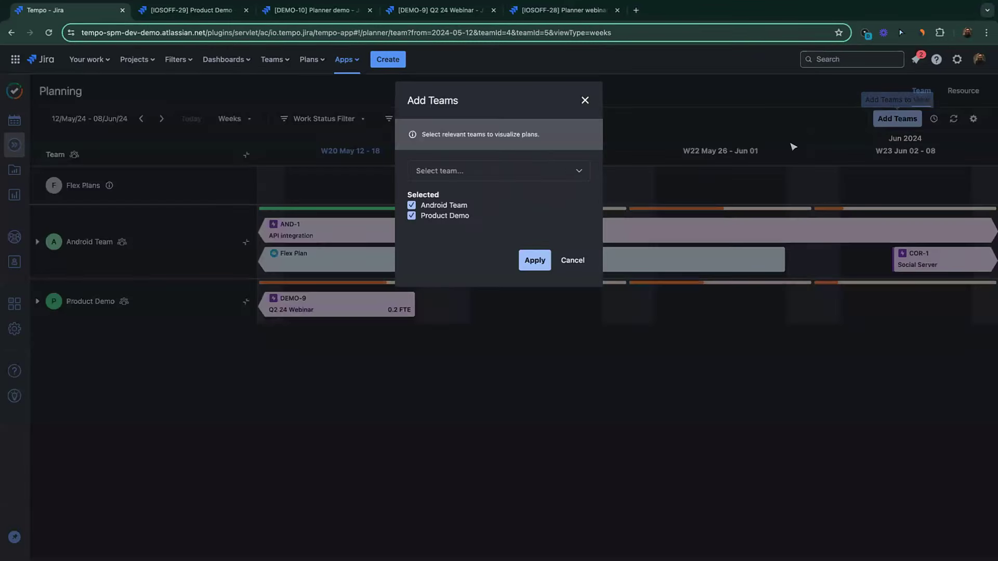
click(493, 177)
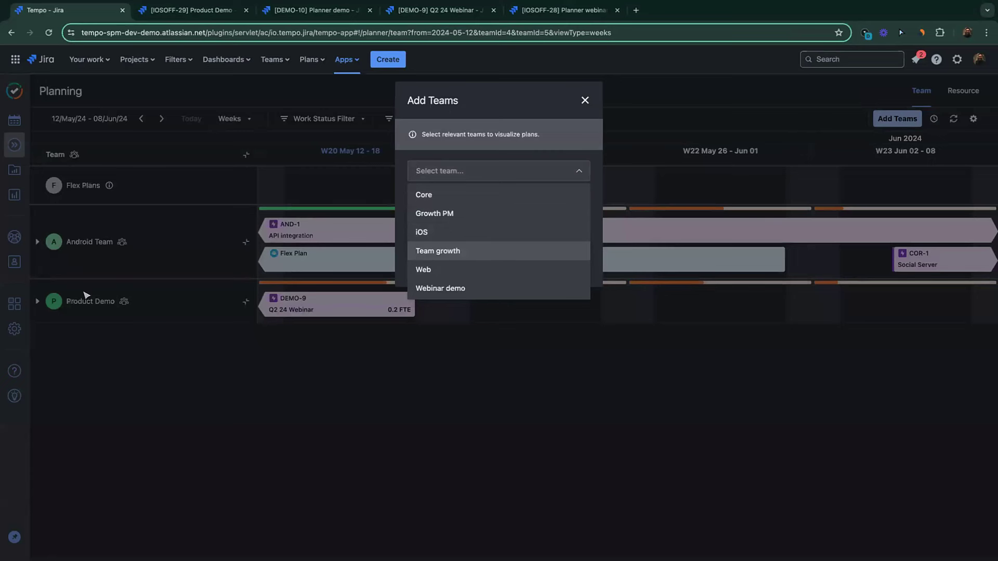
click(421, 233)
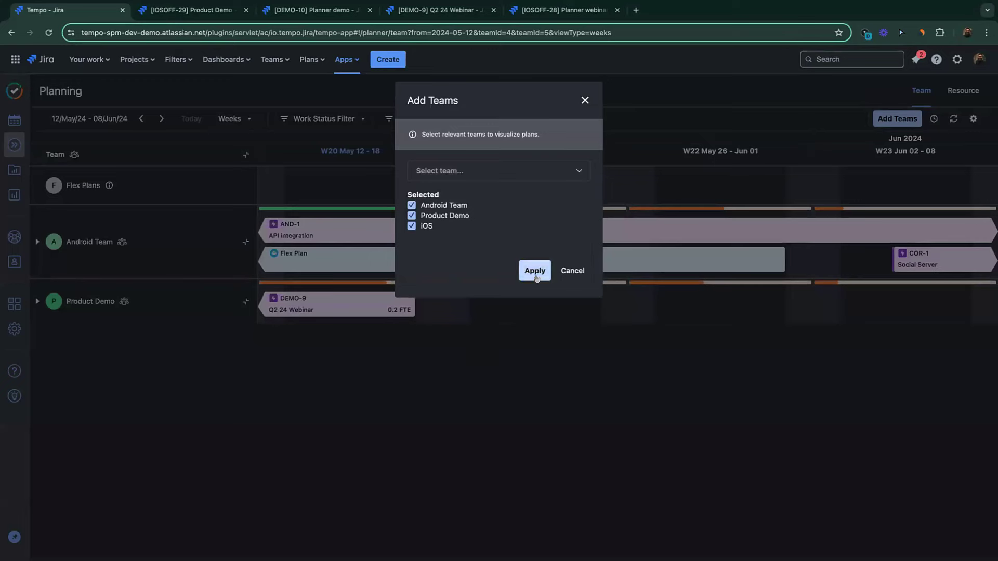
click(535, 273)
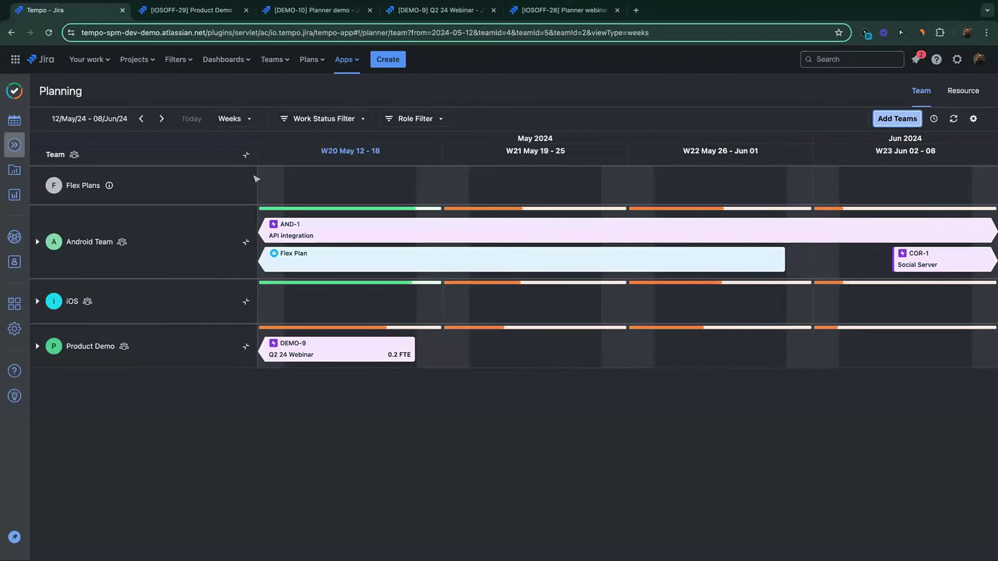
Step: Collapse the plans of all teams and view their capacity by months and by quarters
click(246, 154)
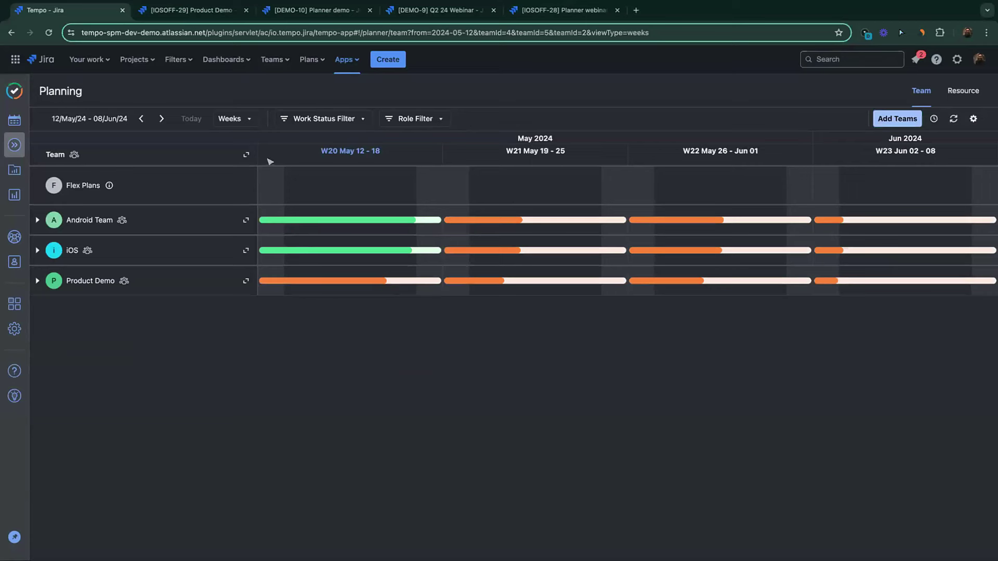
mouse_move(414, 221)
click(231, 119)
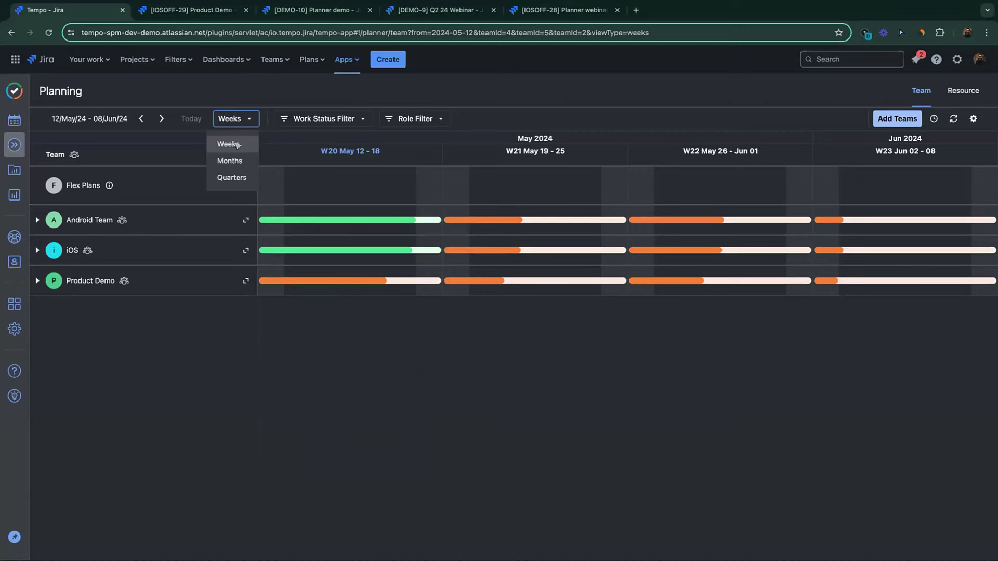
click(229, 161)
click(237, 119)
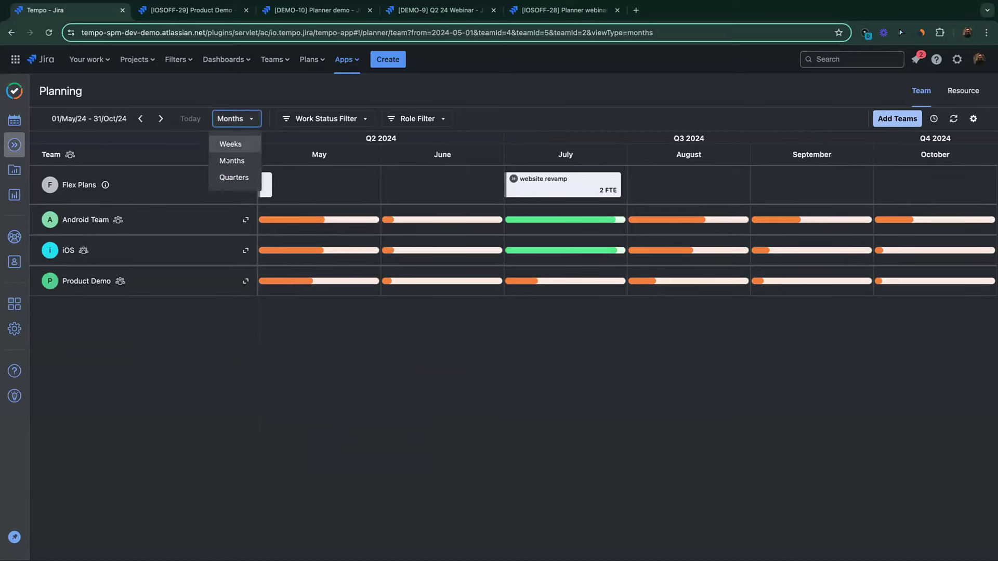
click(233, 178)
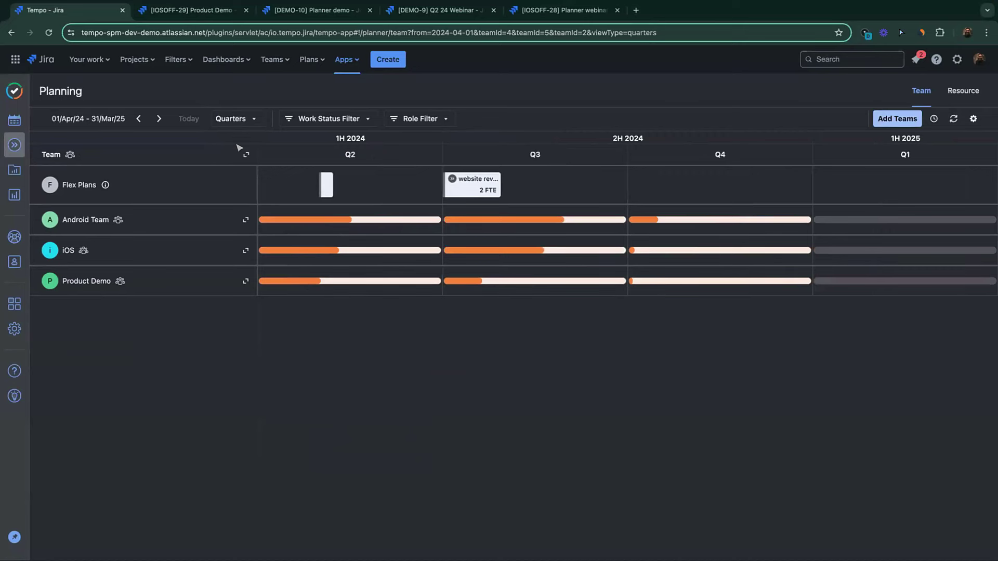
Step: Review team capacity two quarters ahead, and return to the current period with the timeline shown in months
click(162, 118)
click(162, 119)
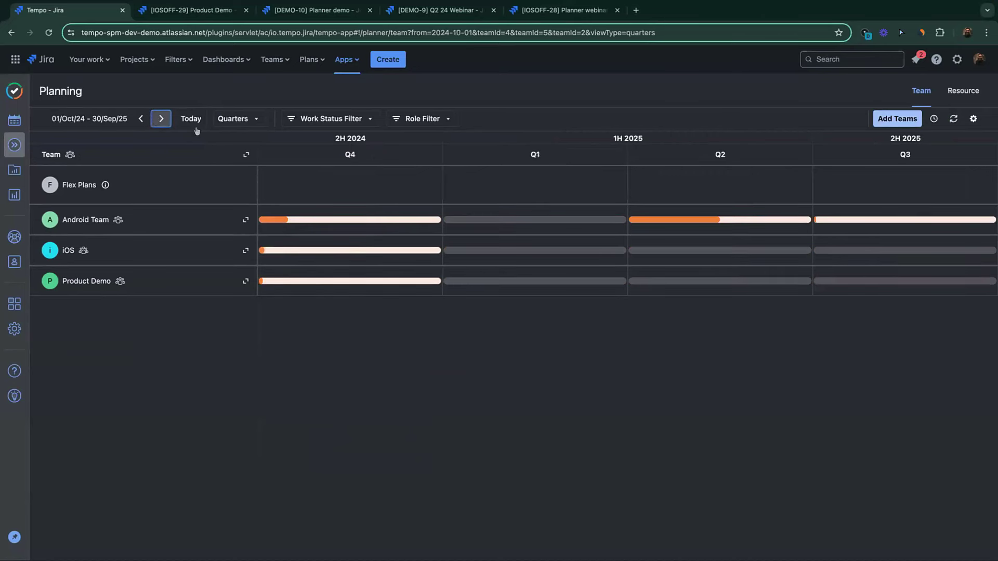
click(139, 118)
click(138, 119)
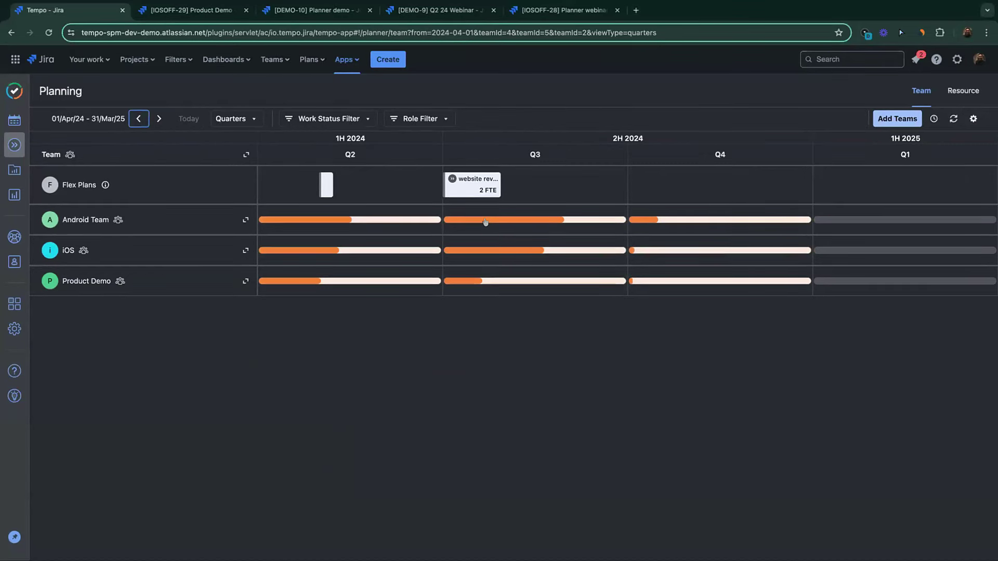
click(233, 118)
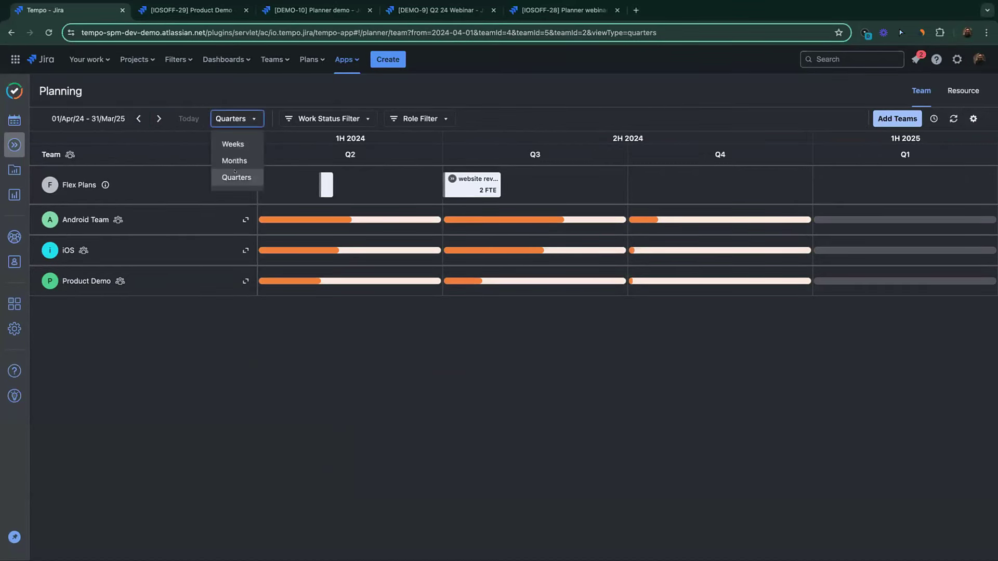
click(237, 160)
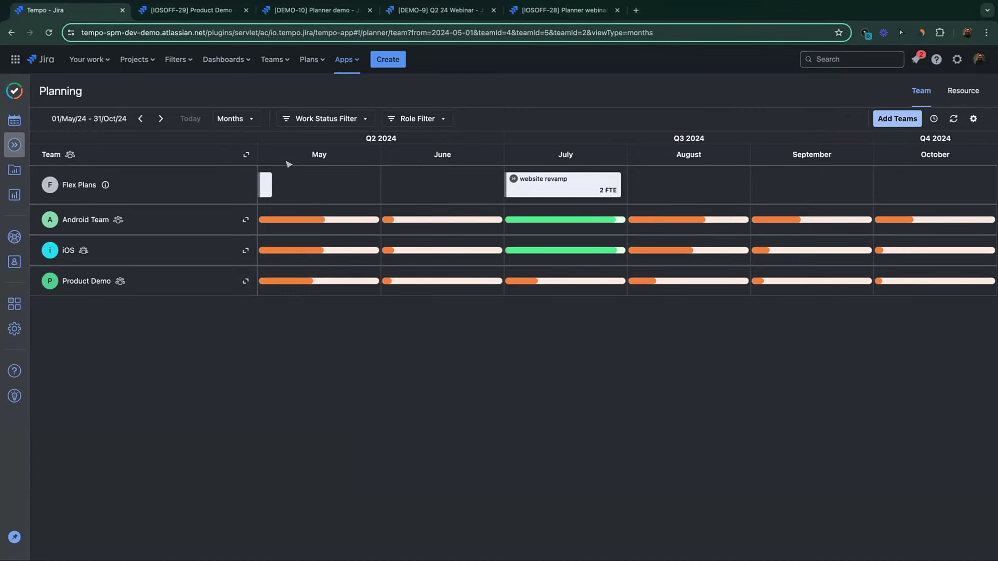
Step: Create a flex plan titled "marketing launch for new website" from 01/Aug/24 to 31/Aug/24 without assigning a team
mouse_move(603, 181)
drag(65, 188, 85, 186)
mouse_move(105, 186)
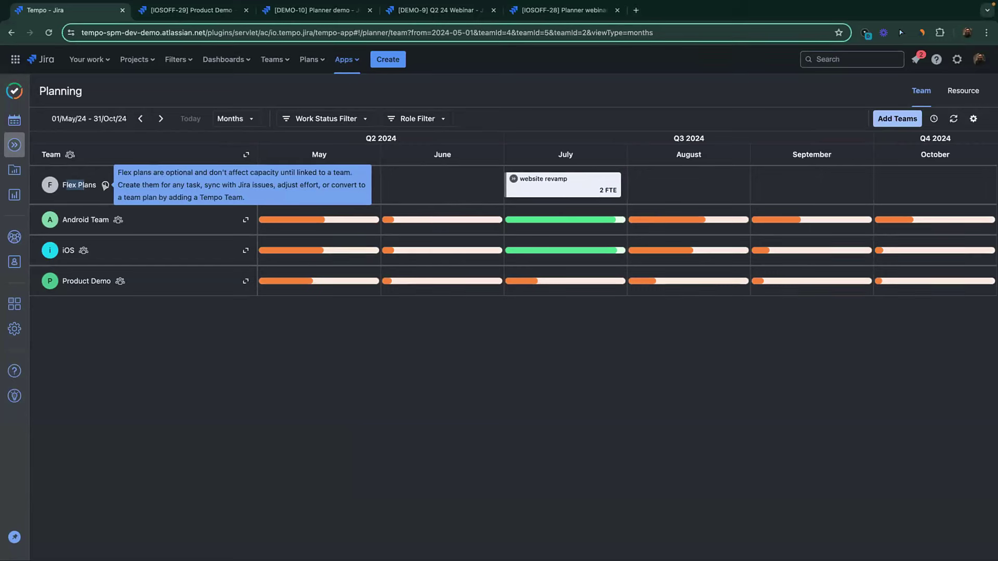
click(639, 182)
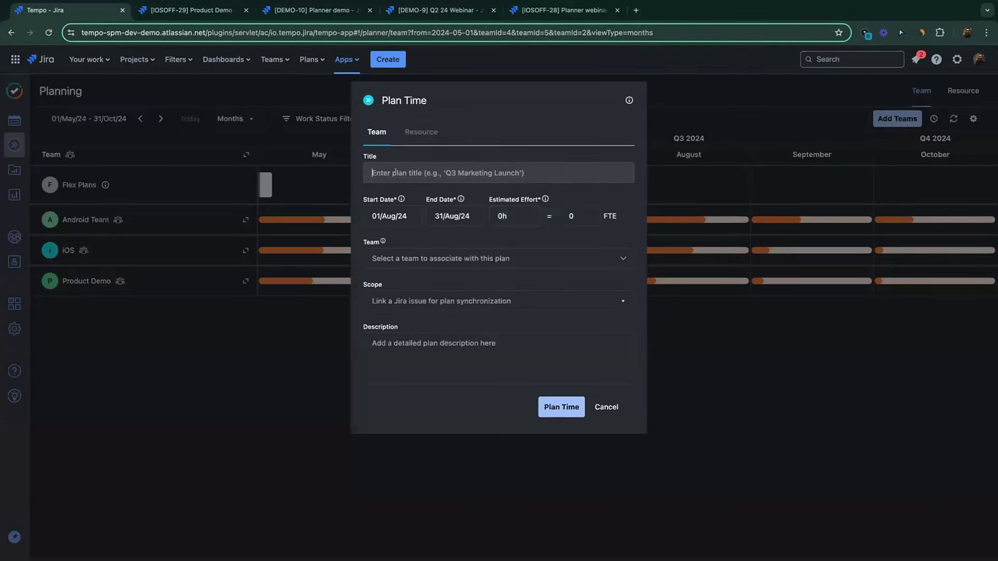
text(market)
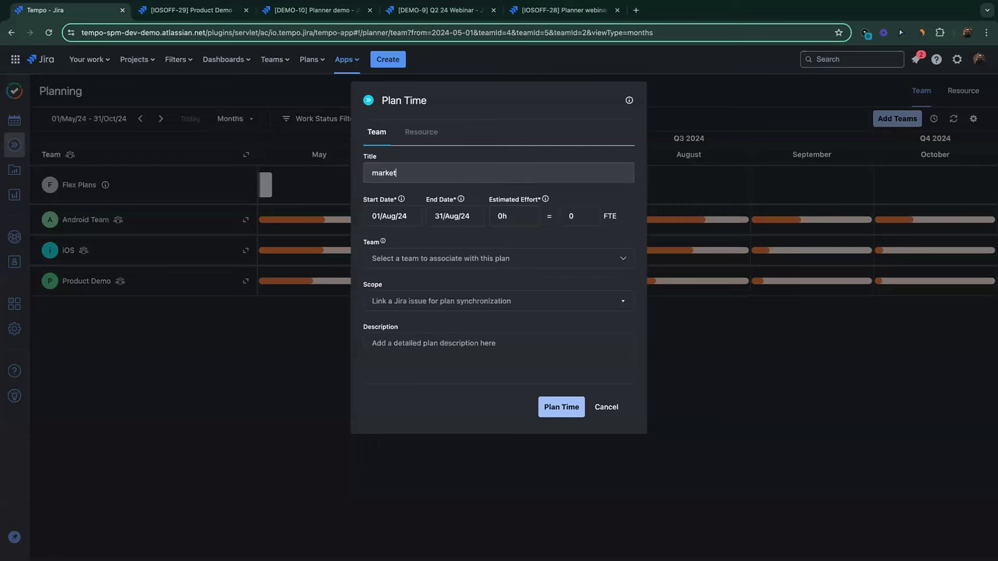
text(ing launch for new website)
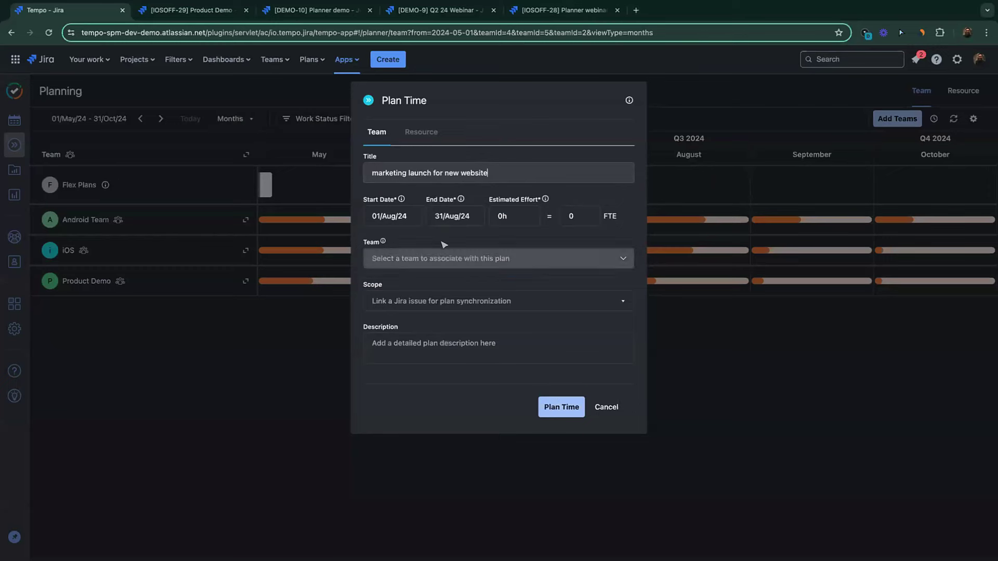
click(564, 408)
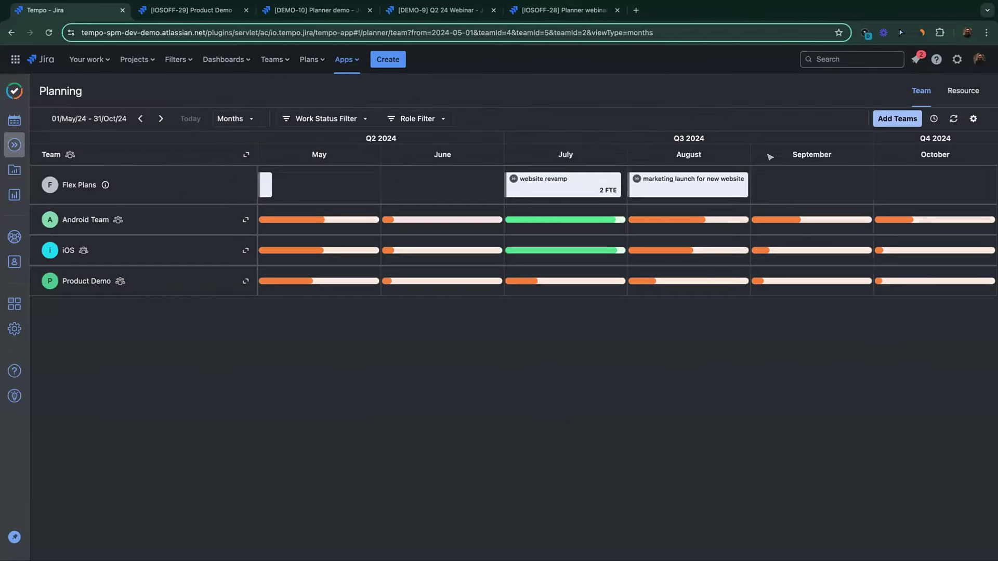
Step: Set the estimated effort of the "marketing launch for new website" flex plan to 1 FTE and save the plan
click(672, 188)
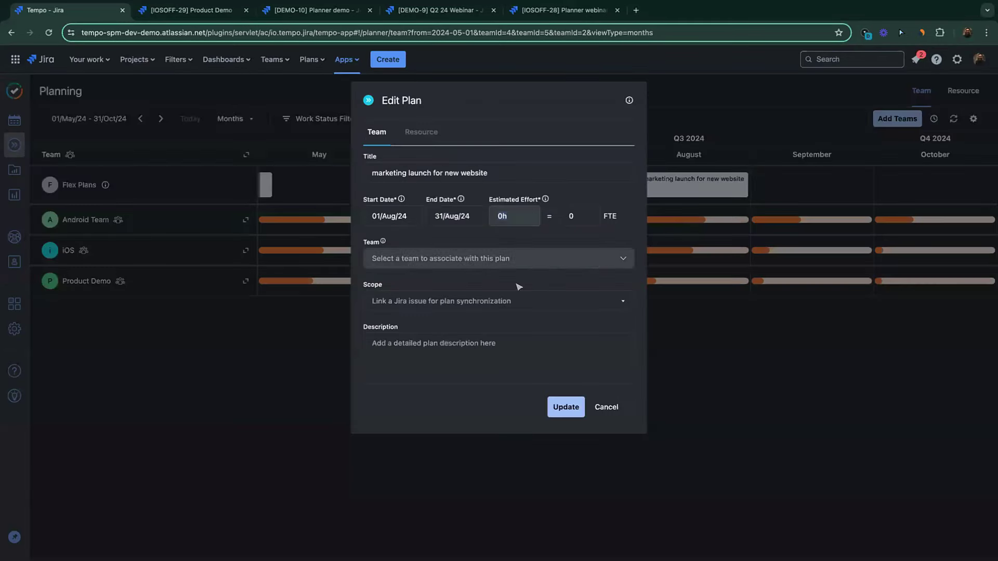
click(410, 257)
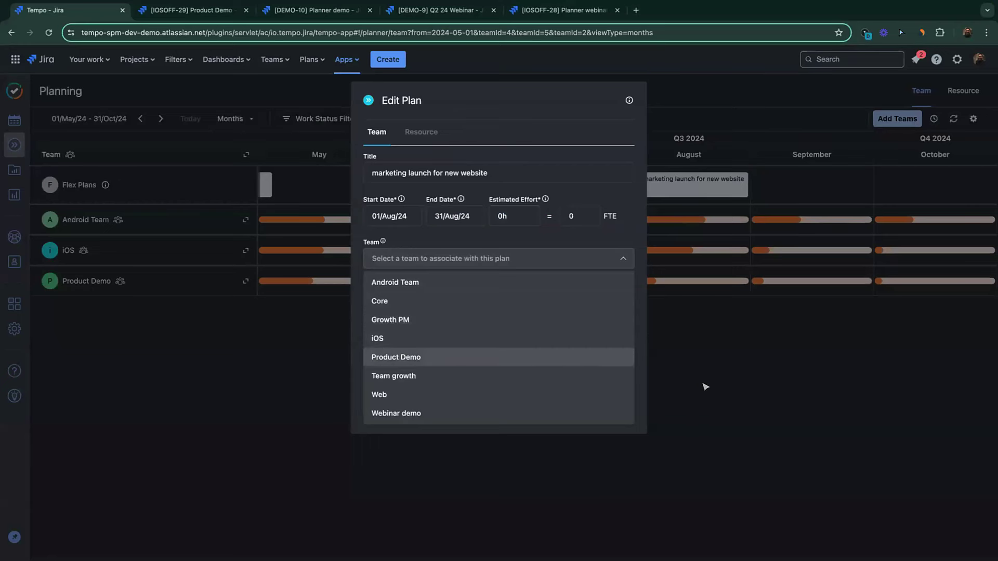
click(726, 401)
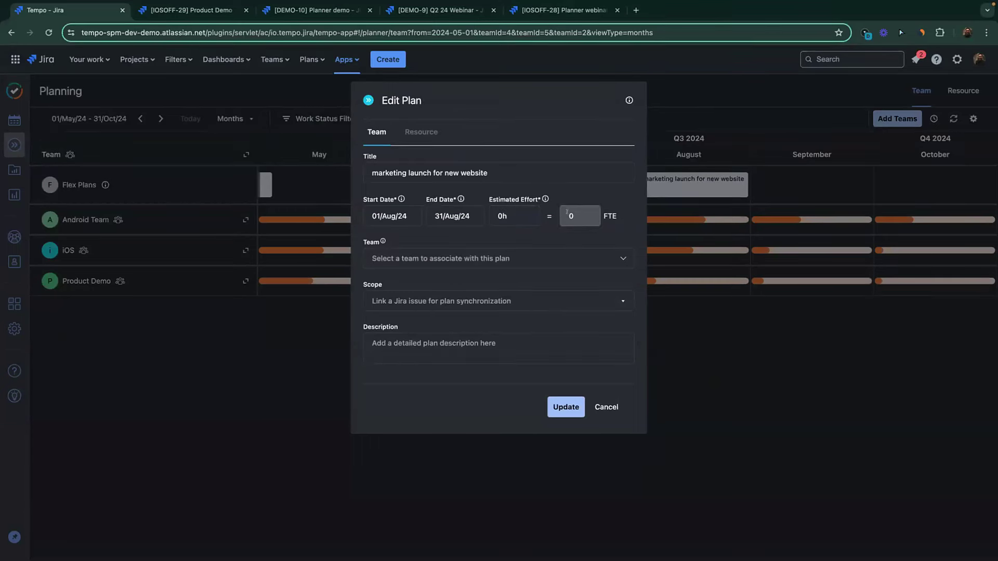
click(568, 212)
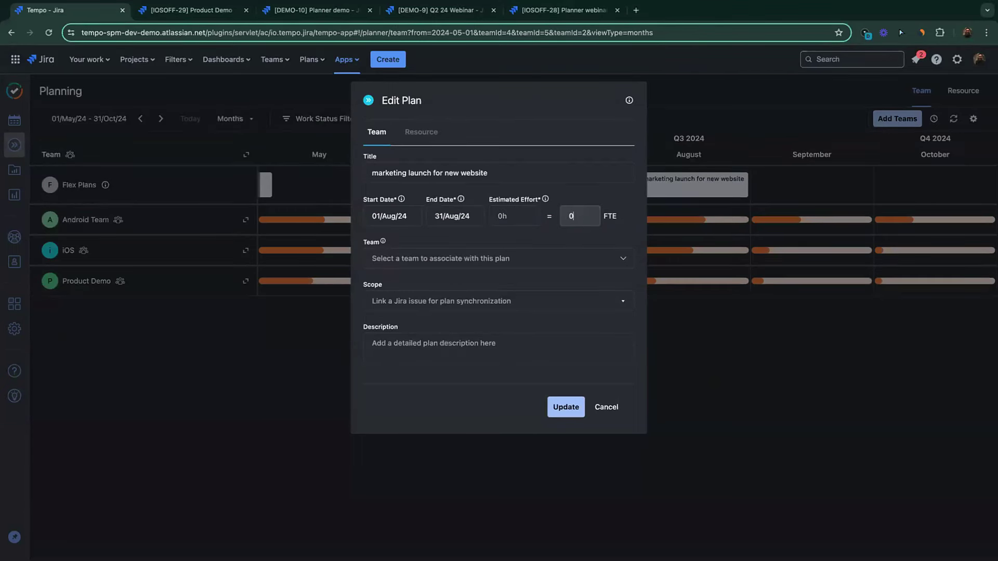
text(1)
click(446, 405)
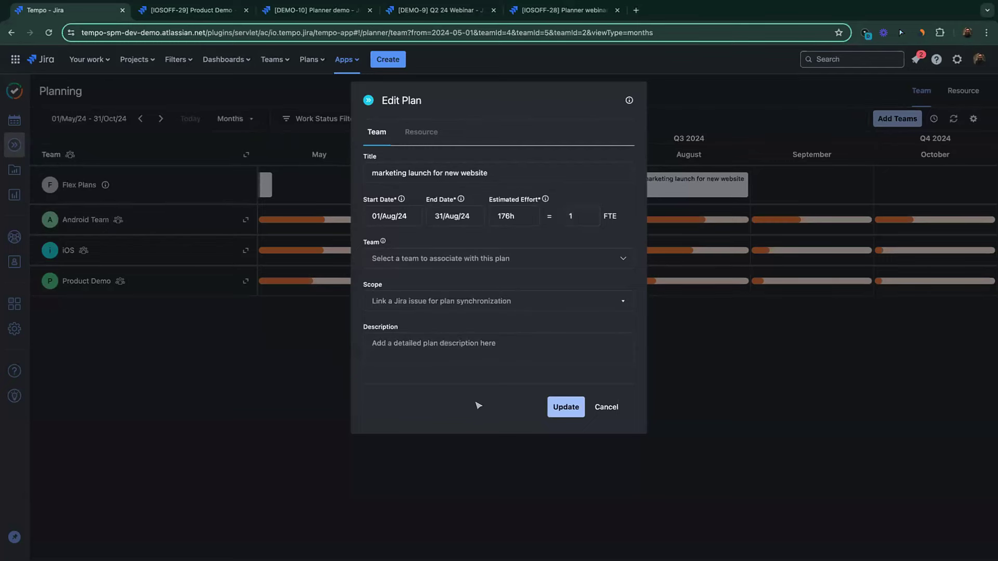
click(563, 405)
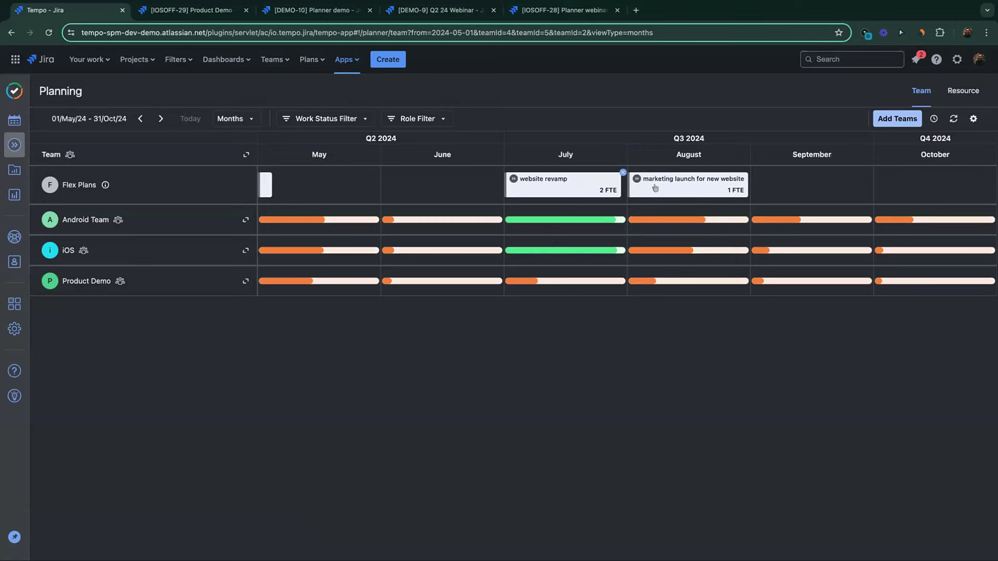
Step: Check the "website revamp" flex plan's details without changes and inspect the July capacity breakdown for the iOS and Product Demo teams
click(570, 194)
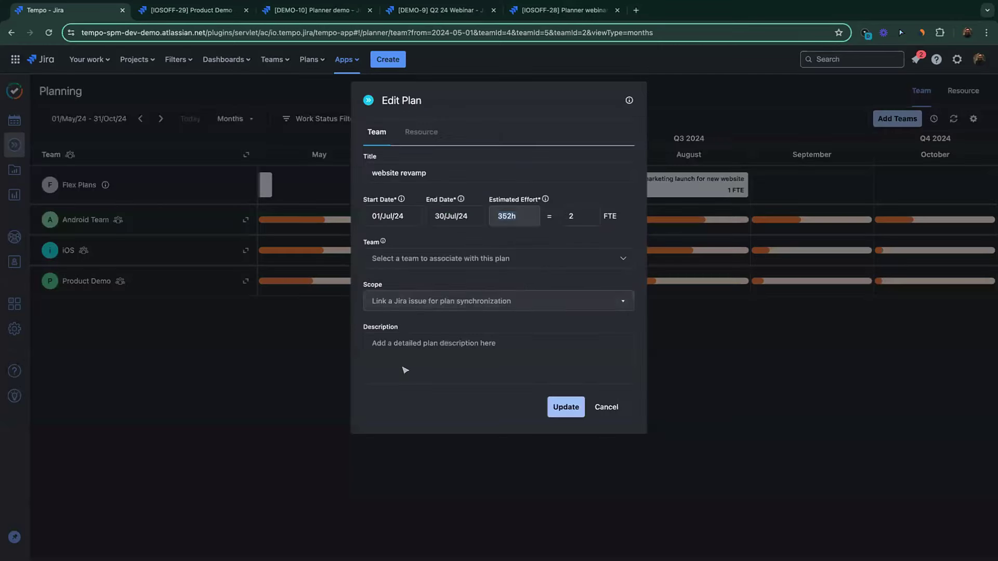
click(603, 406)
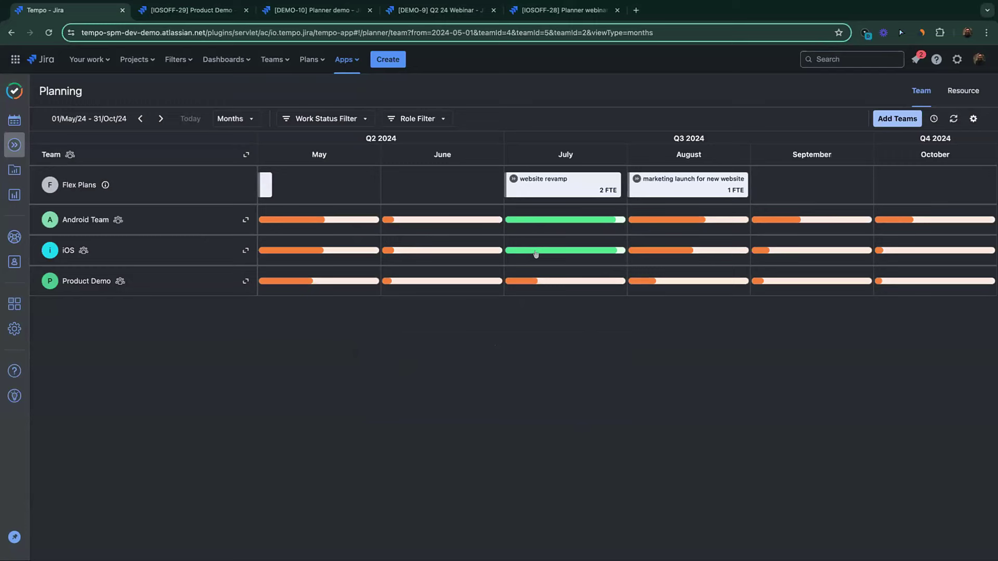
mouse_move(536, 256)
mouse_move(545, 286)
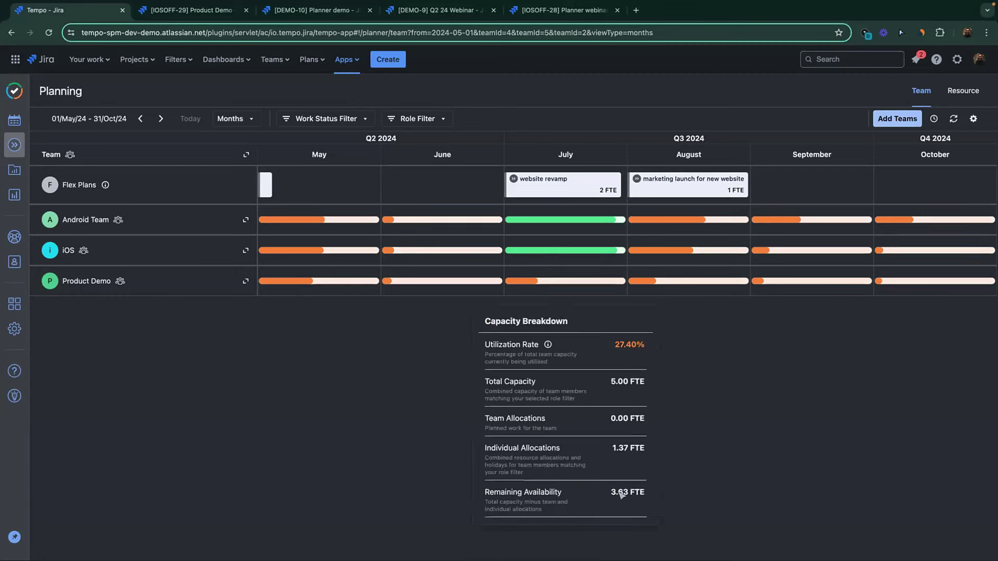
Step: Expand the plans of all teams and move the "website revamp" flex plan to the Product Demo team in July
mouse_move(560, 188)
mouse_down()
mouse_move(549, 233)
mouse_move(556, 189)
mouse_up()
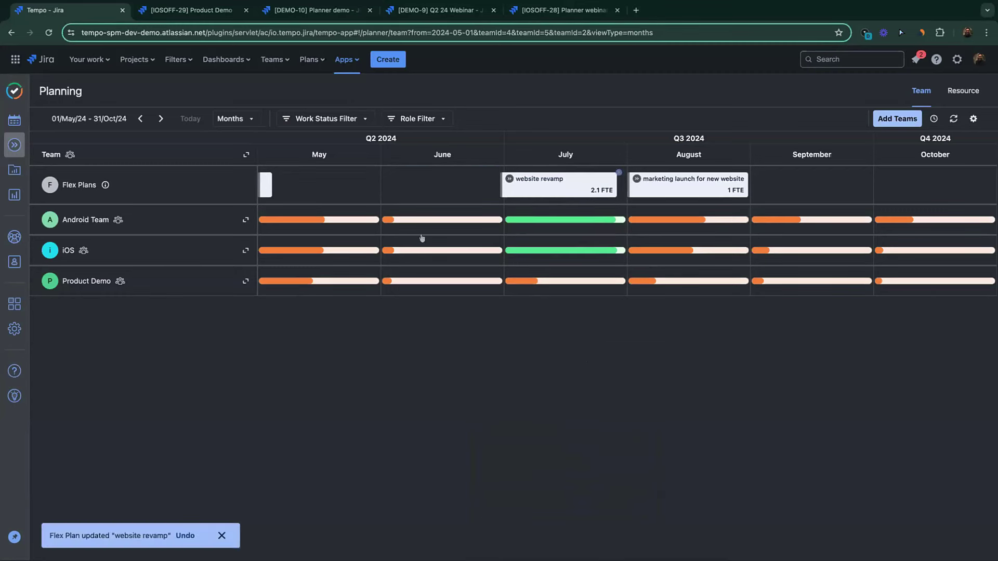
click(246, 155)
drag(546, 196, 561, 356)
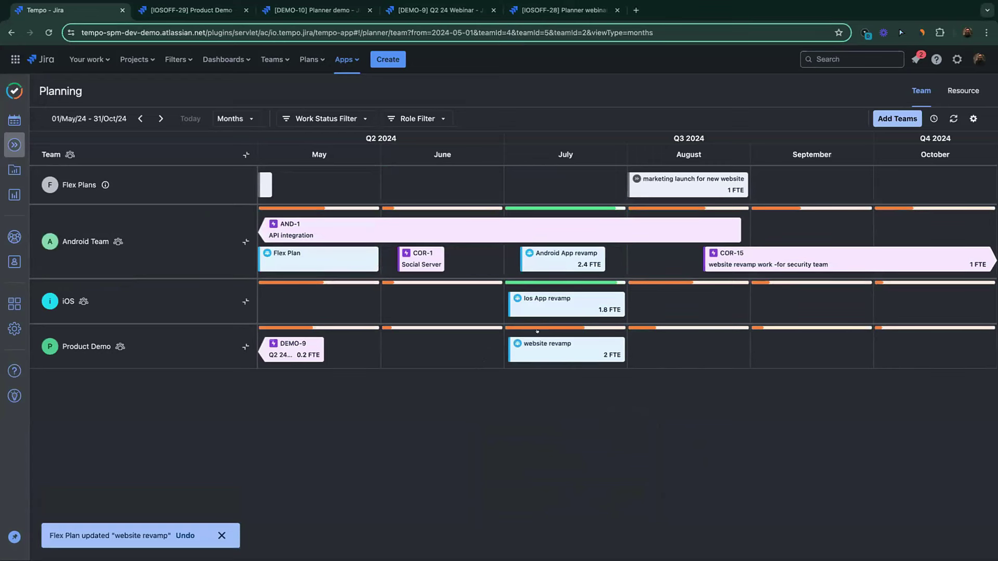
mouse_move(538, 333)
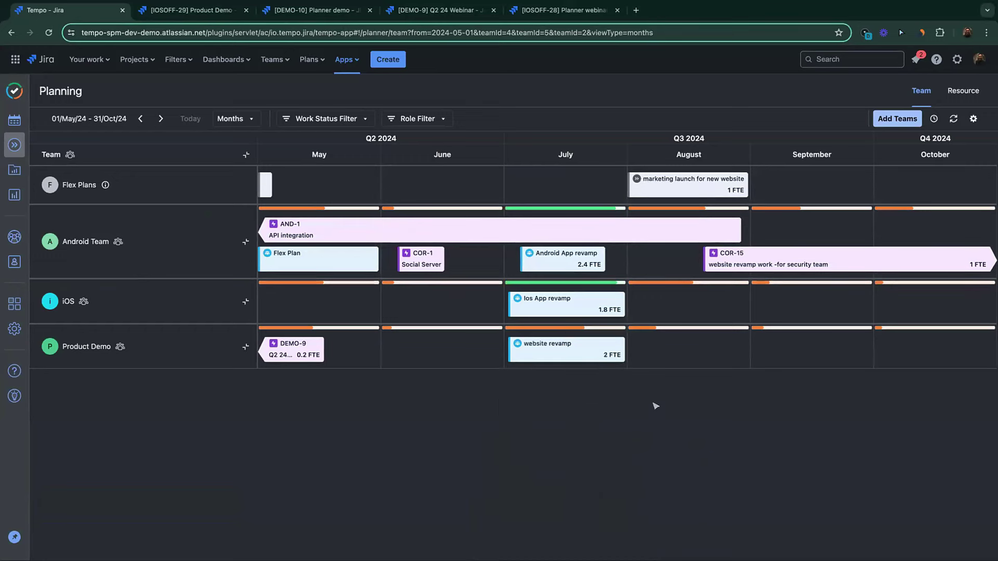
Step: Try linking the Product Demo team's "website revamp" plan to the Jira issue IOSOFF-28, and undo the plan update
click(553, 355)
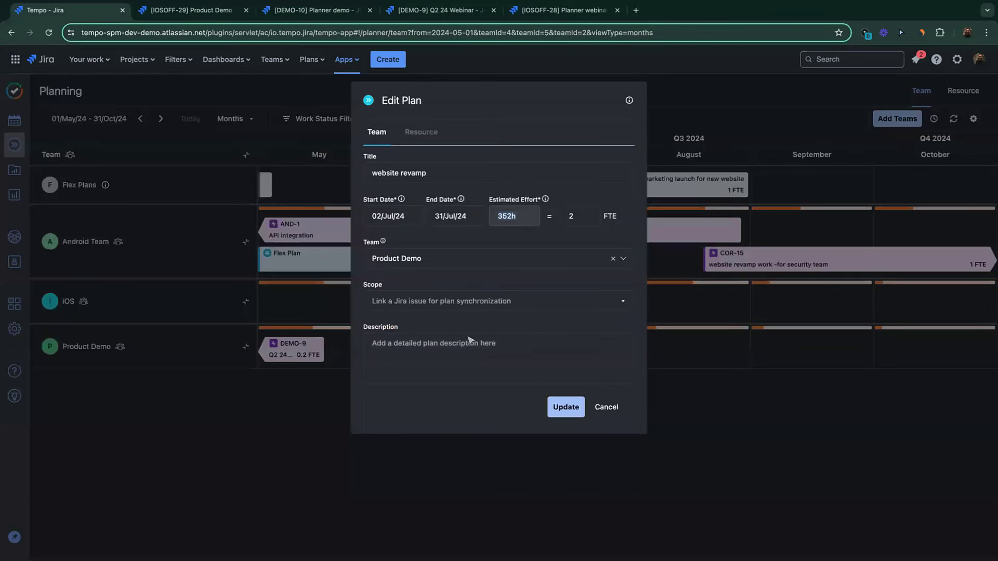
click(419, 299)
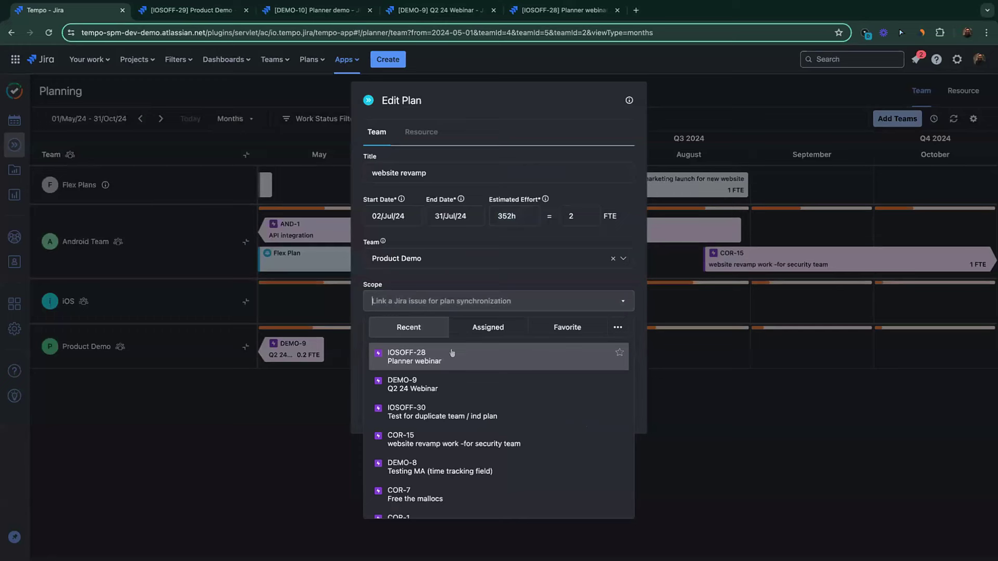
click(463, 370)
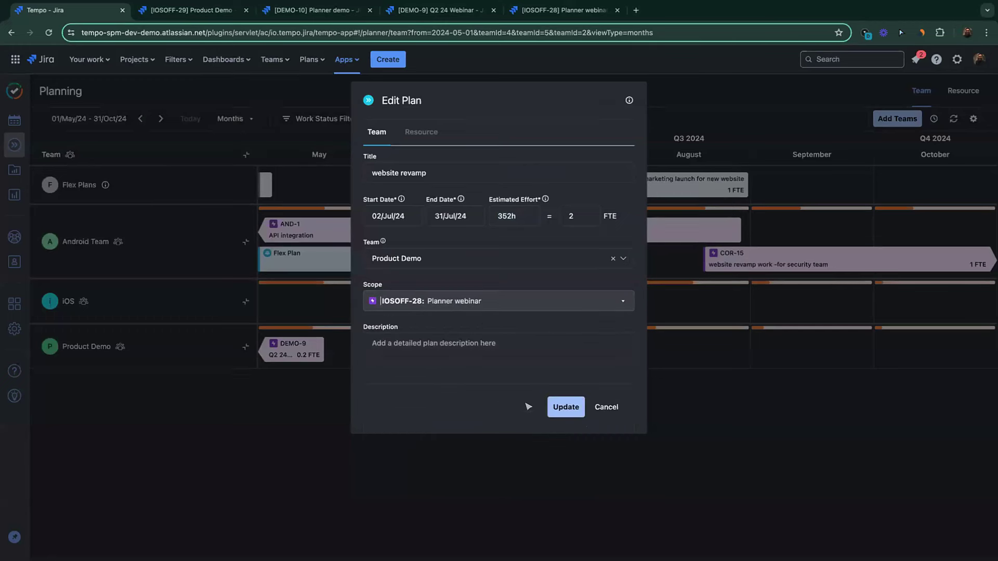
click(550, 410)
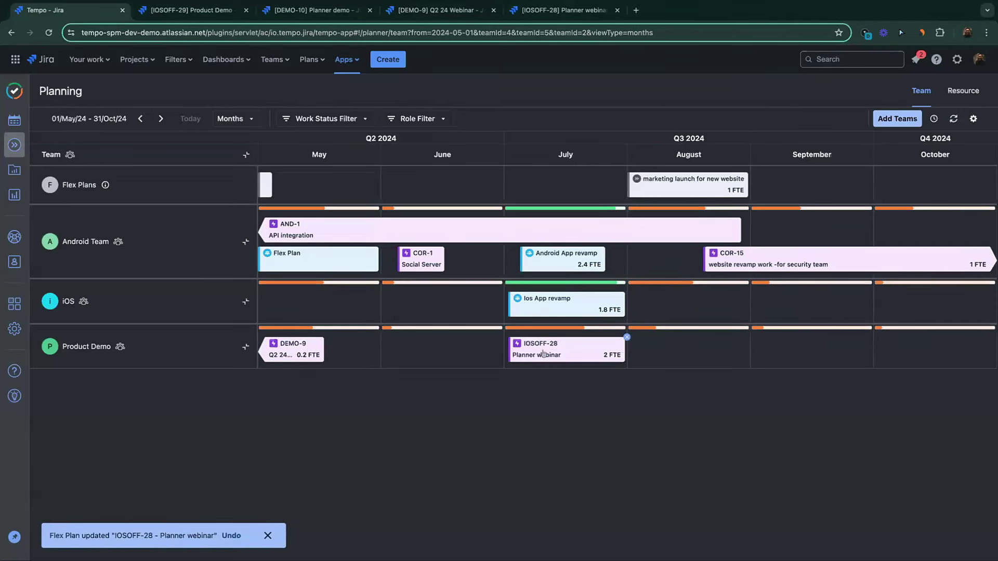
click(237, 534)
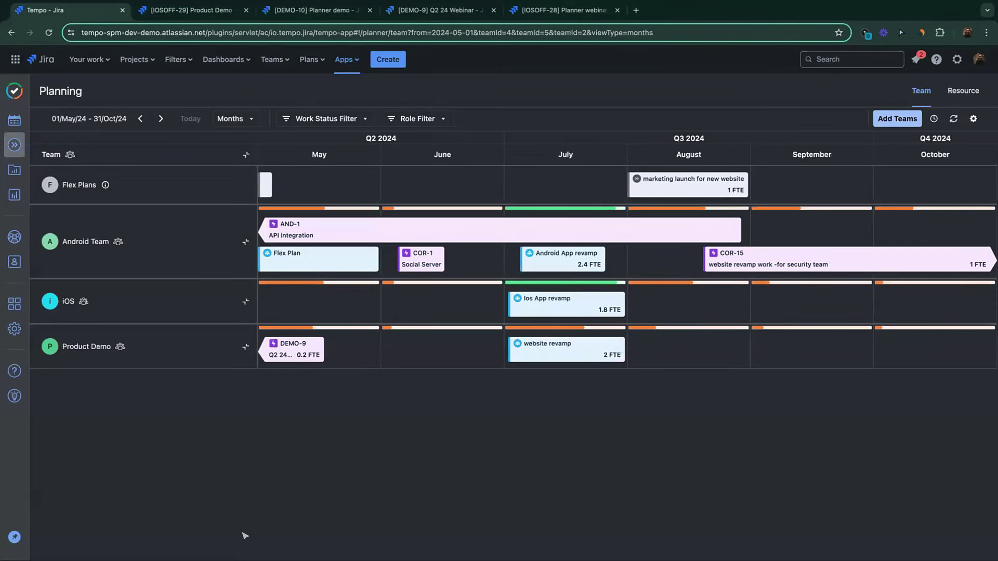
Step: Link the Product Demo team's "website revamp" plan to the Jira issue IOSOFF-28 Planner webinar and save the plan
click(554, 353)
click(411, 300)
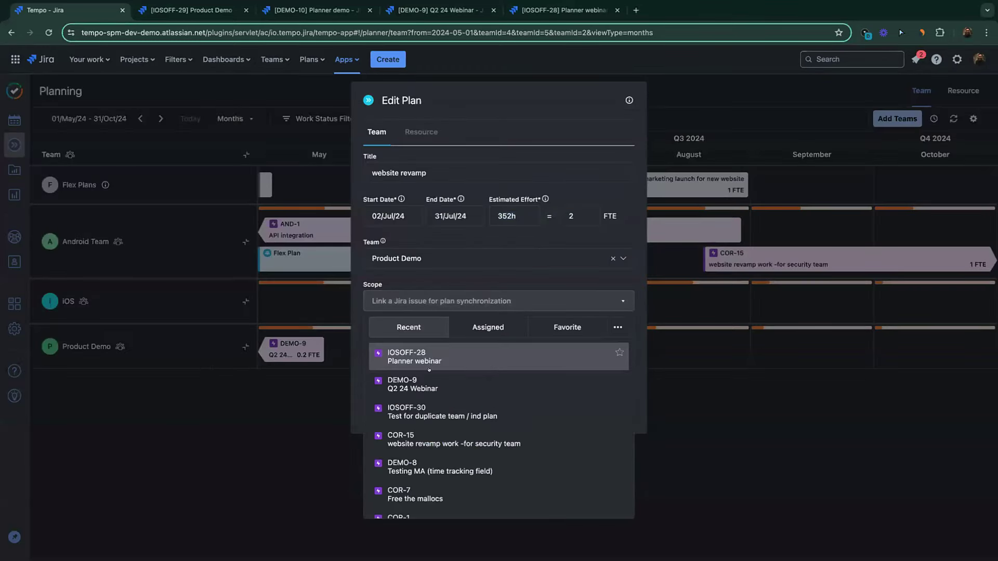
click(443, 353)
click(566, 407)
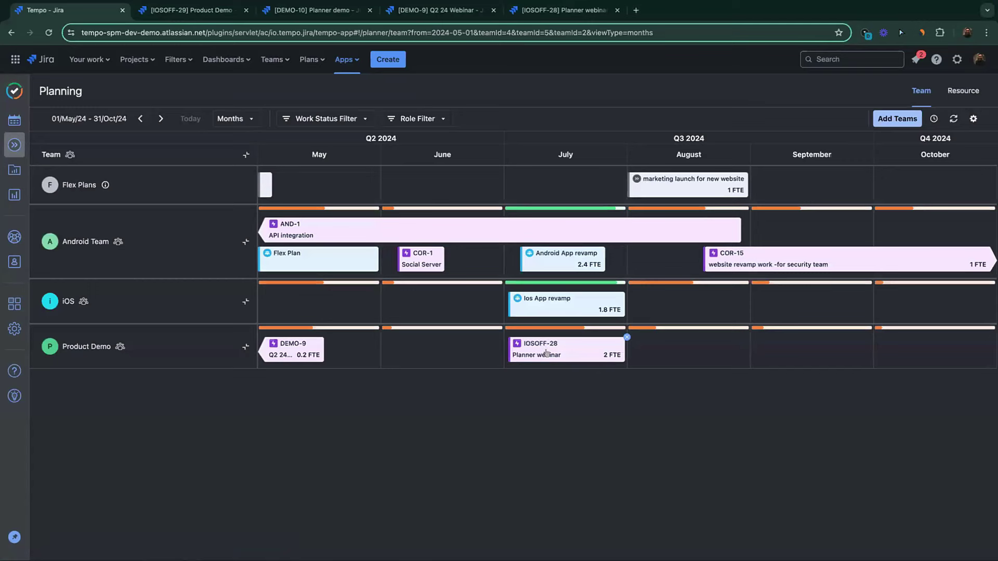
Step: Go to the Jira issue IOSOFF-28, reload it, and set its due date to 7/22/2024
click(569, 11)
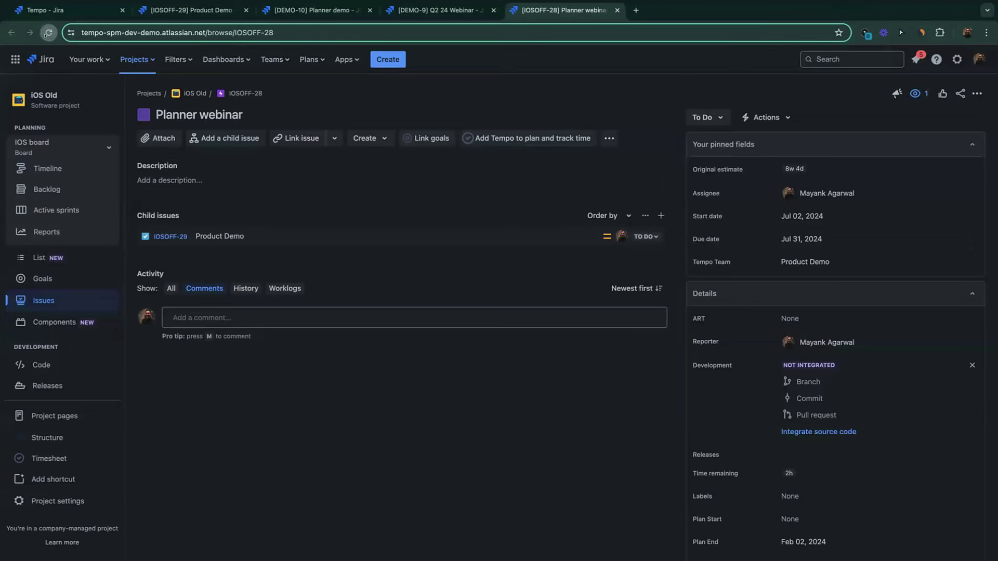
click(48, 32)
click(801, 239)
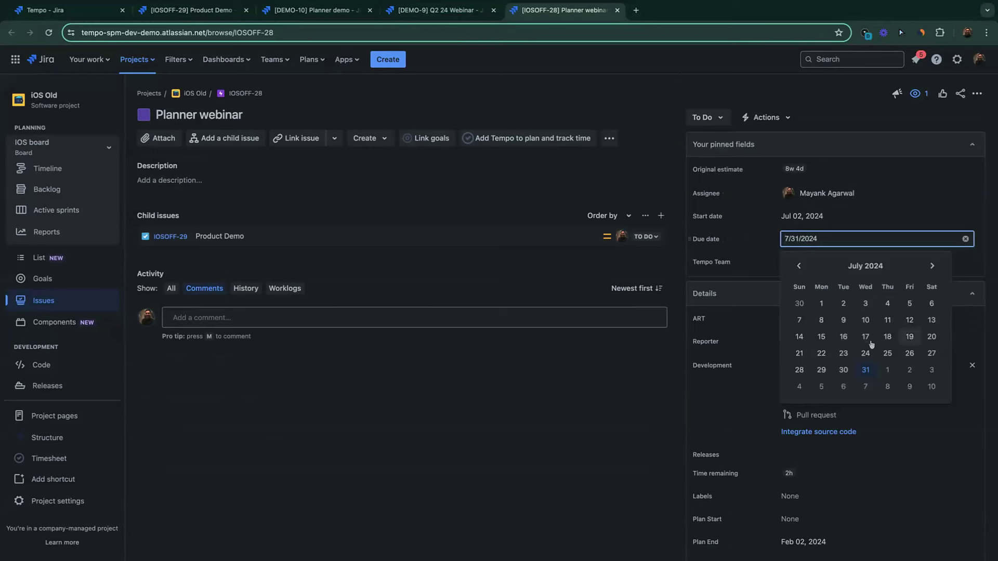
click(822, 353)
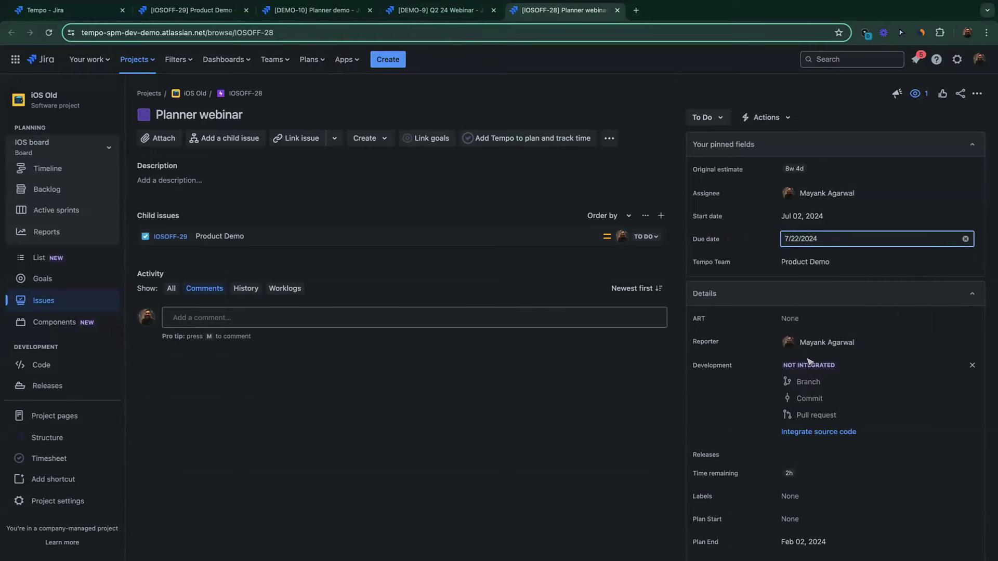
Step: Confirm the due date of issue IOSOFF-28 and set its original estimate to 2w
click(635, 396)
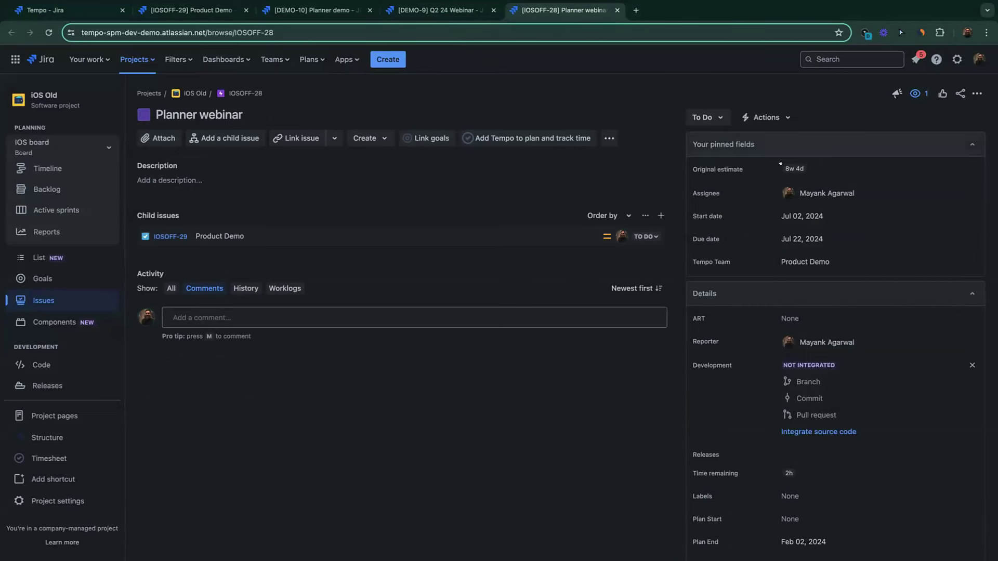
click(808, 167)
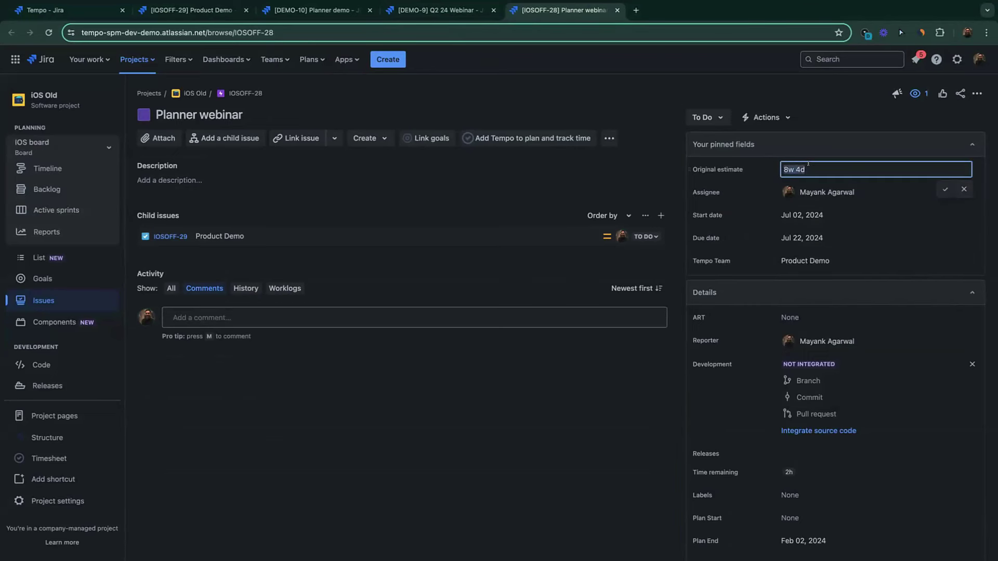
text(2w)
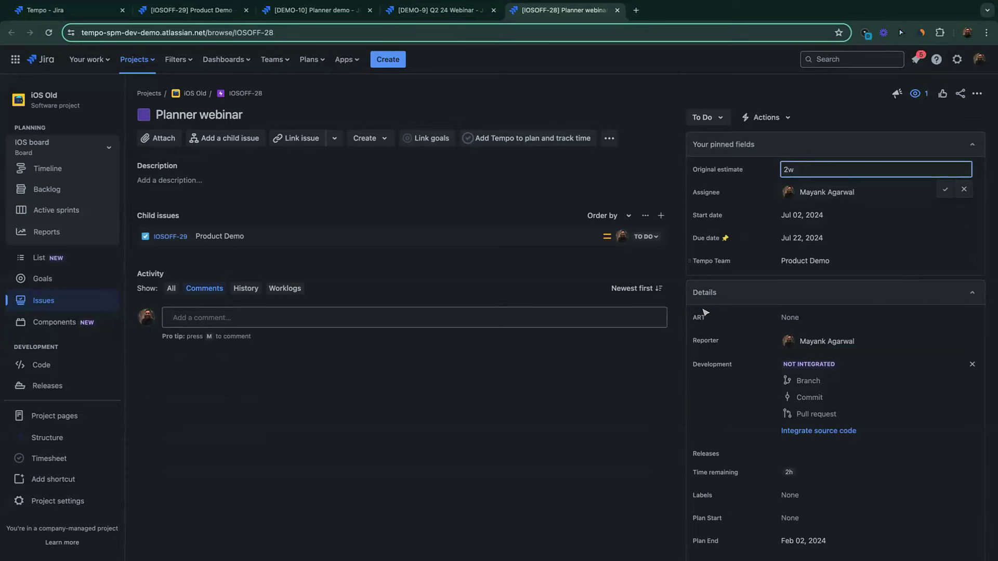
click(946, 190)
Step: Return to the Tempo team planning view and refresh the plans
click(434, 10)
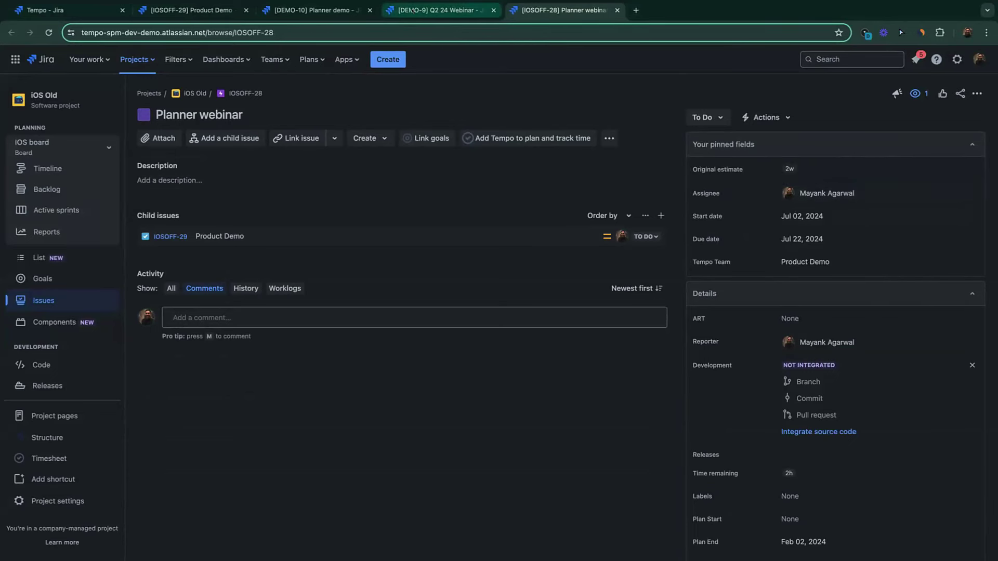
click(312, 10)
click(184, 10)
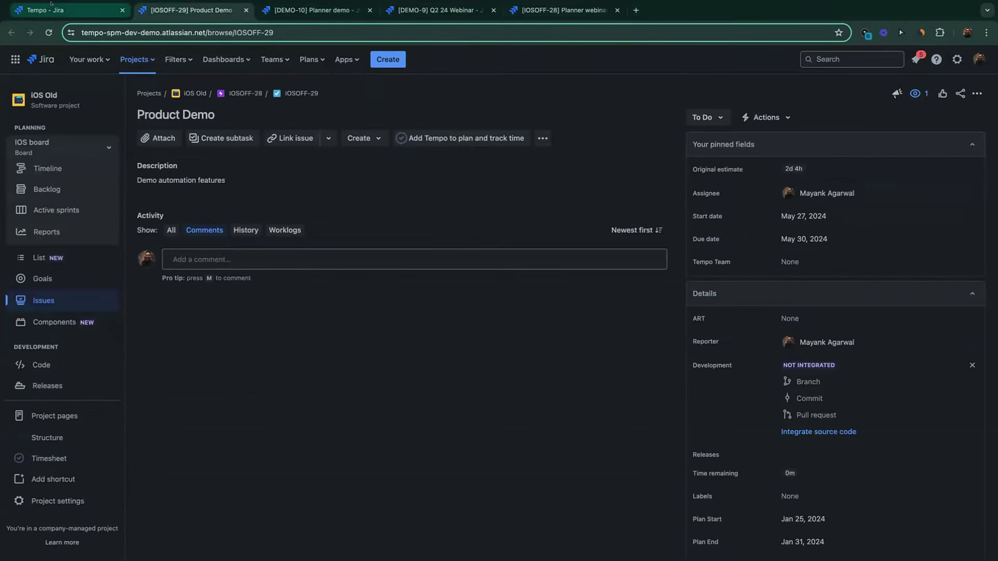
click(63, 10)
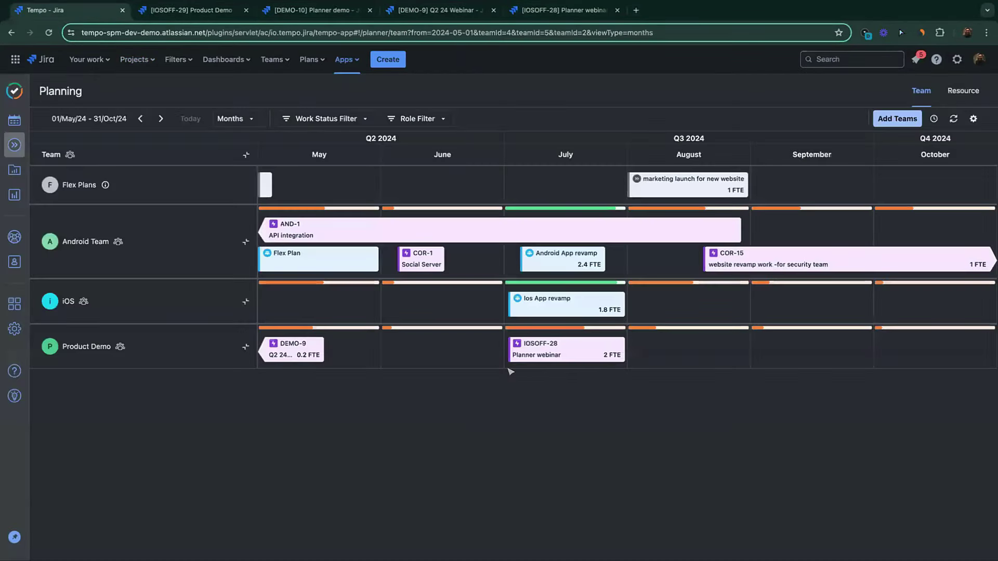
click(953, 119)
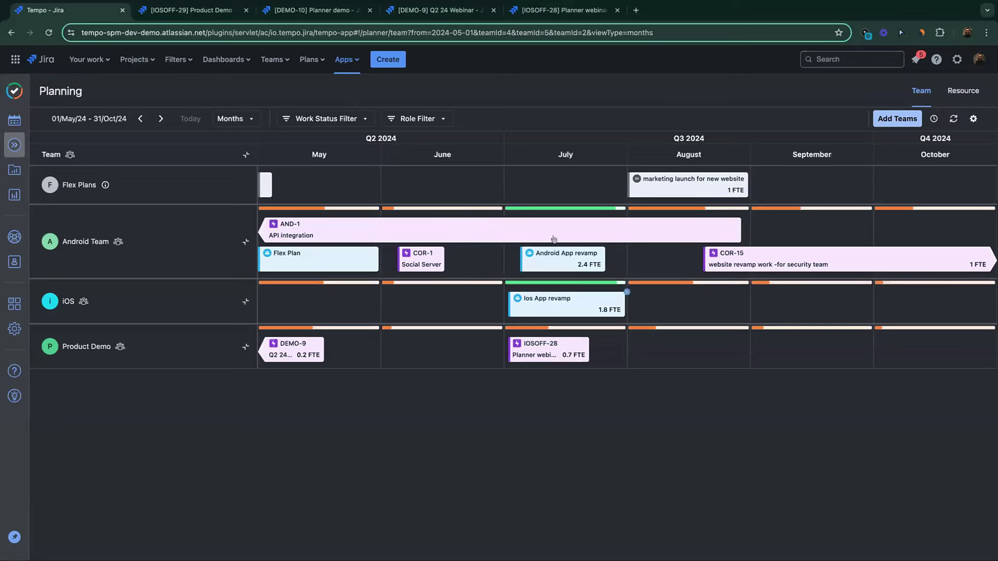
Step: Collapse the plans of all teams and remove Android Team from the displayed teams
mouse_move(487, 240)
click(241, 154)
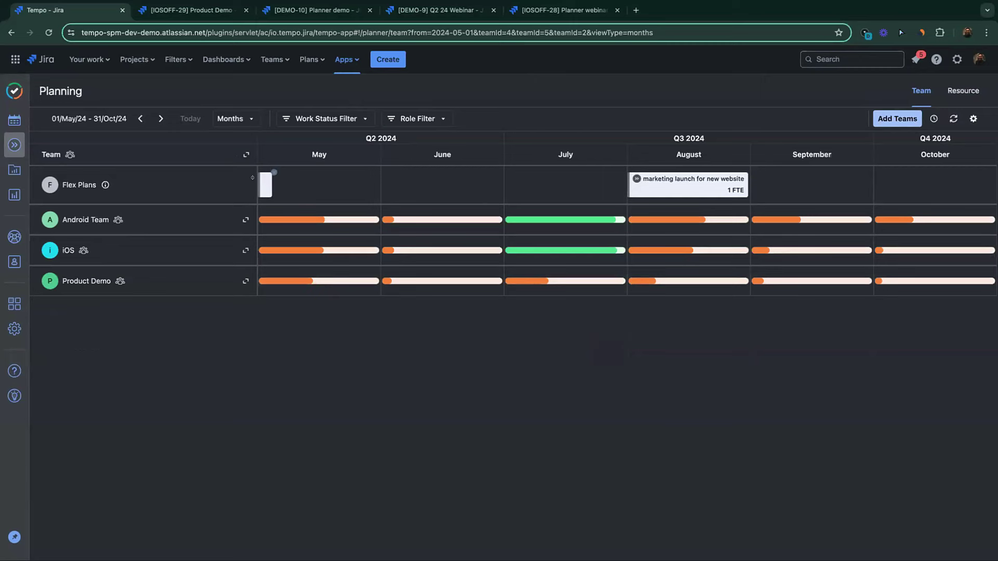
click(886, 120)
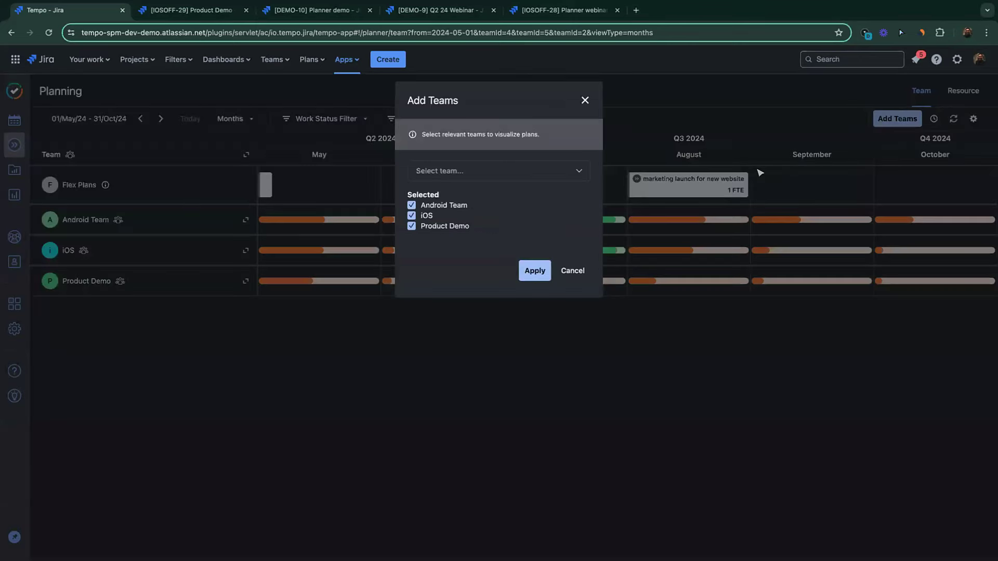
click(422, 206)
click(535, 260)
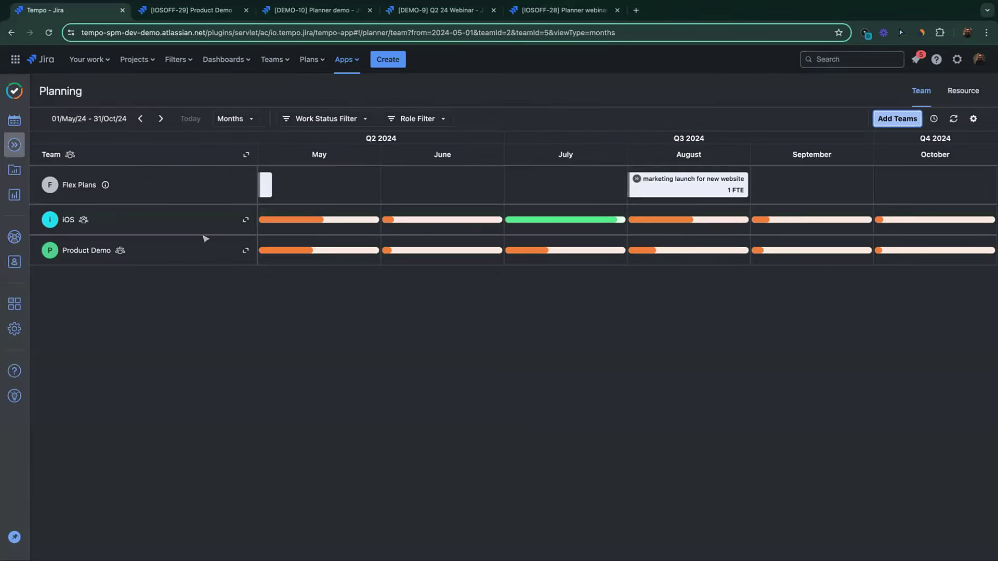
Step: Switch the planning timeline to weeks and expand the Product Demo team's members and team plans
click(229, 119)
click(230, 141)
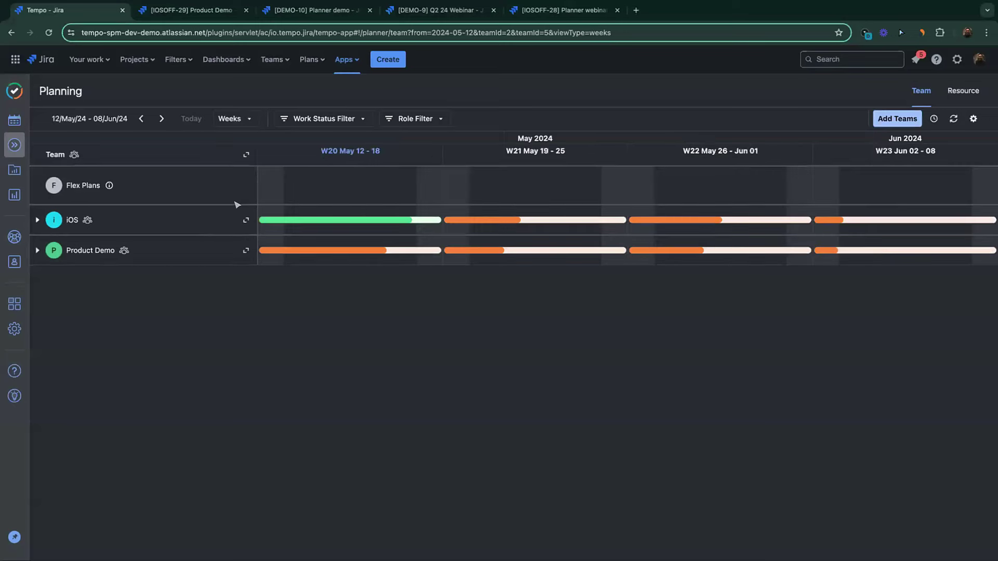
click(37, 250)
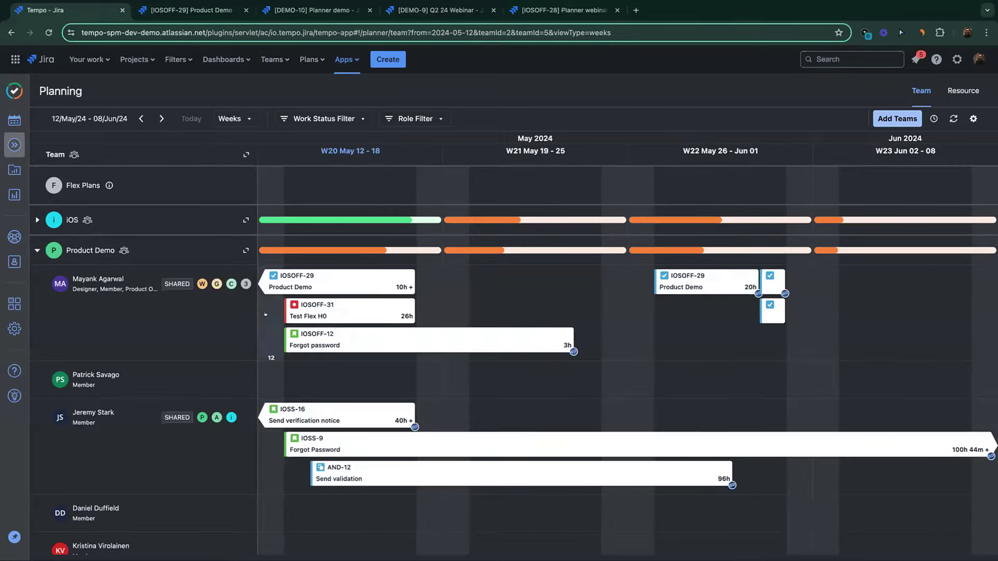
scroll(544, 329, down, 1)
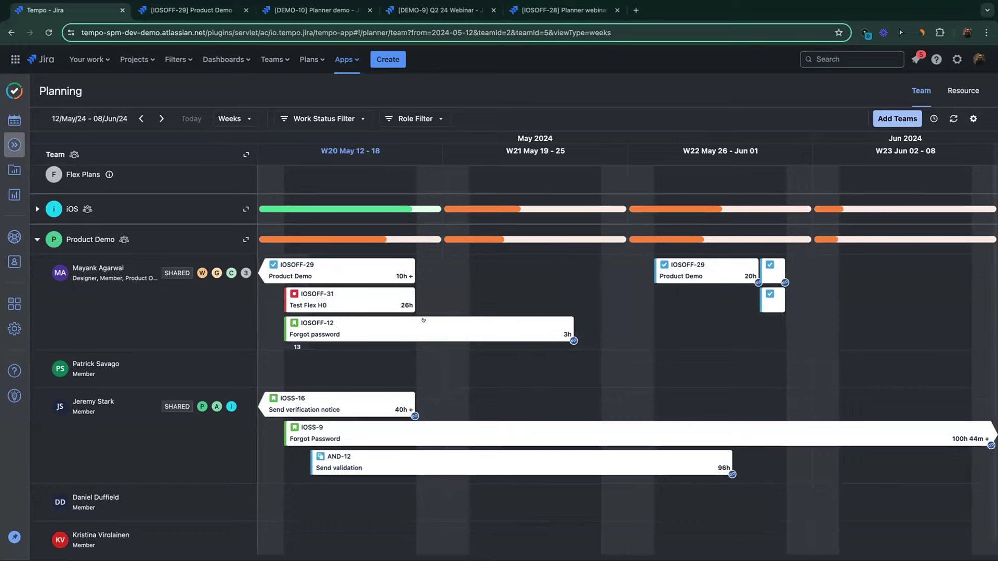
click(247, 241)
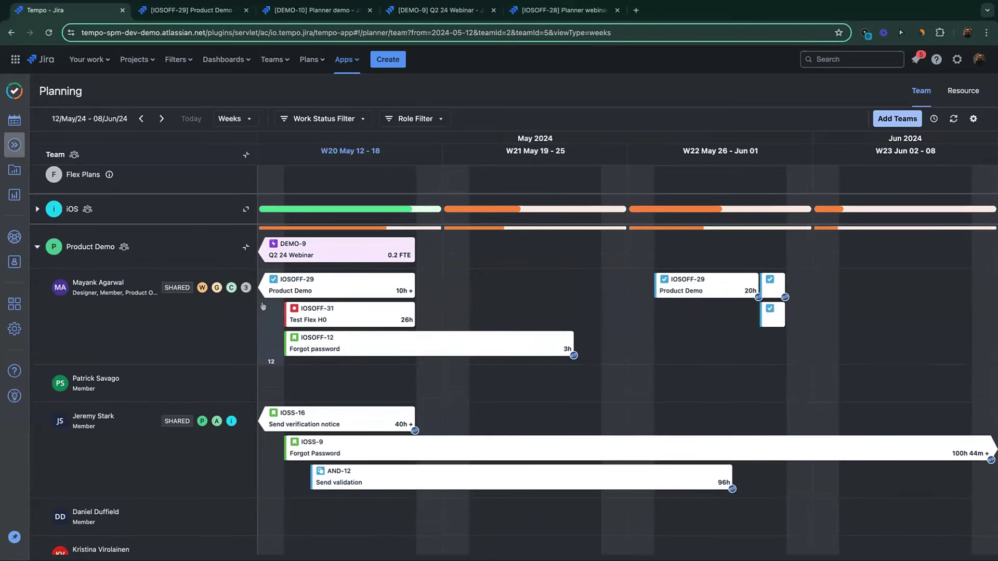
scroll(312, 325, down, 1)
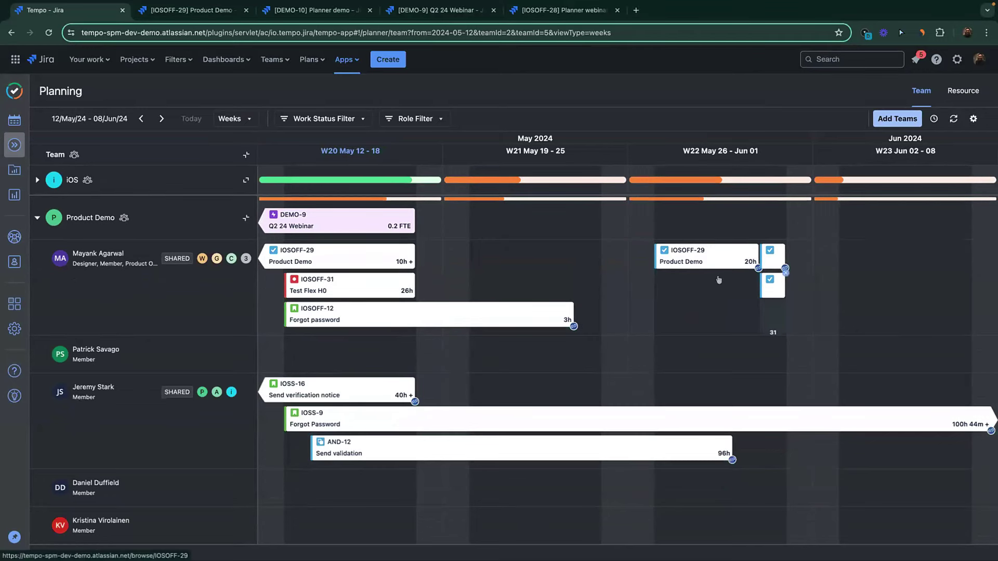
Step: Filter the plans by the work status In Progress, replace it with Done, and remove the filter
click(320, 121)
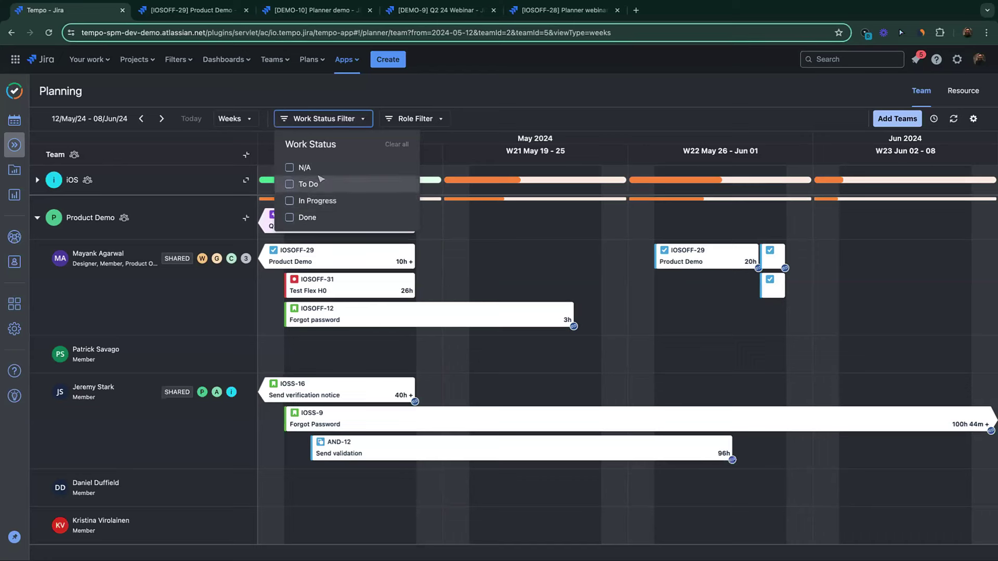
click(316, 201)
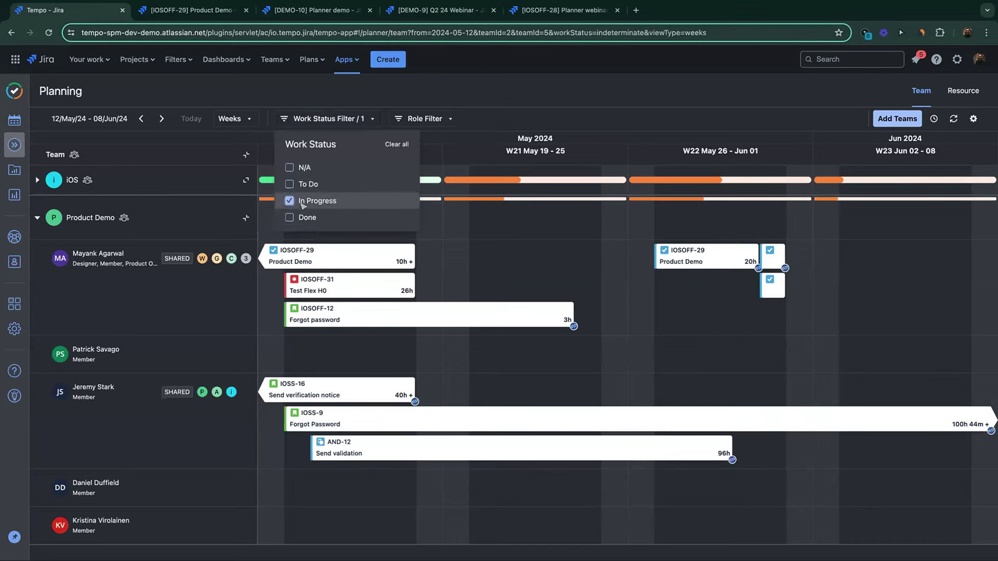
click(304, 203)
click(309, 218)
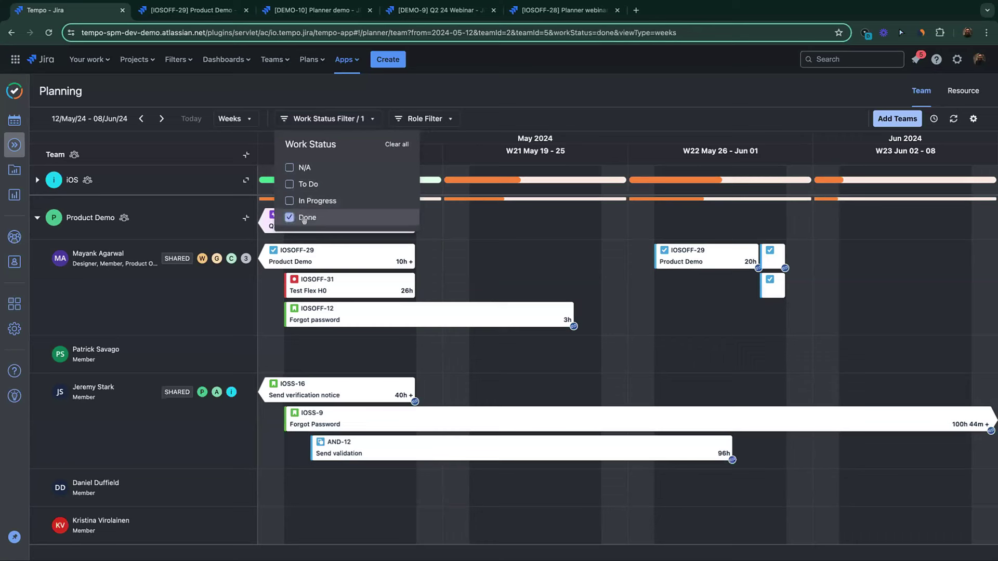
click(297, 218)
click(332, 118)
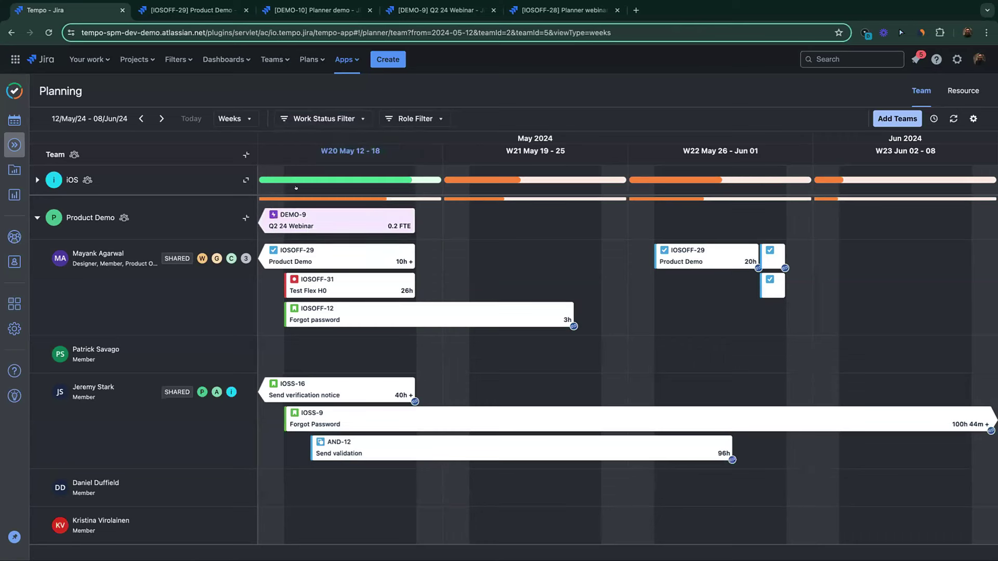
Step: Filter the plans by the work statuses To Do and In Progress, and clear all selected statuses
click(337, 115)
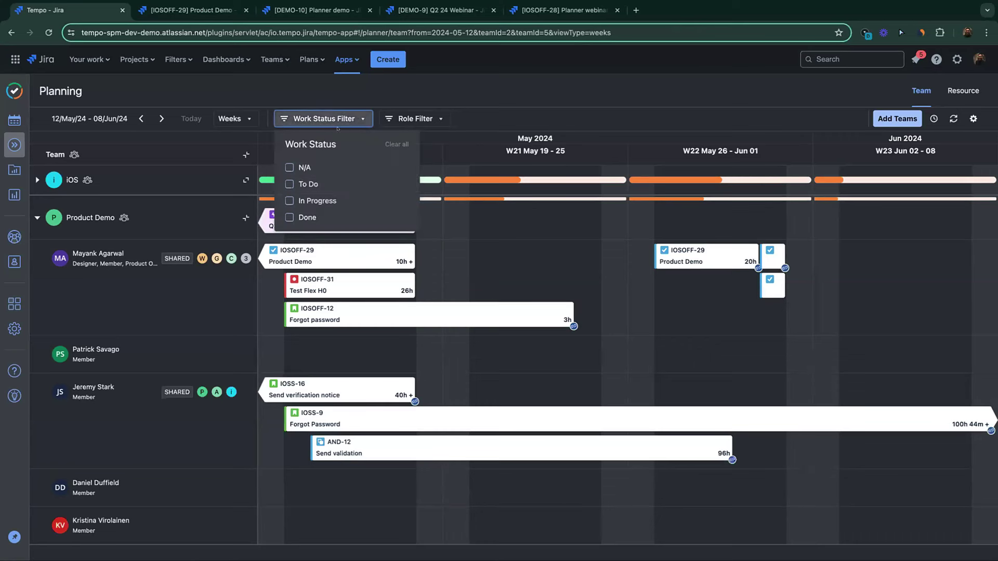
click(311, 183)
click(326, 119)
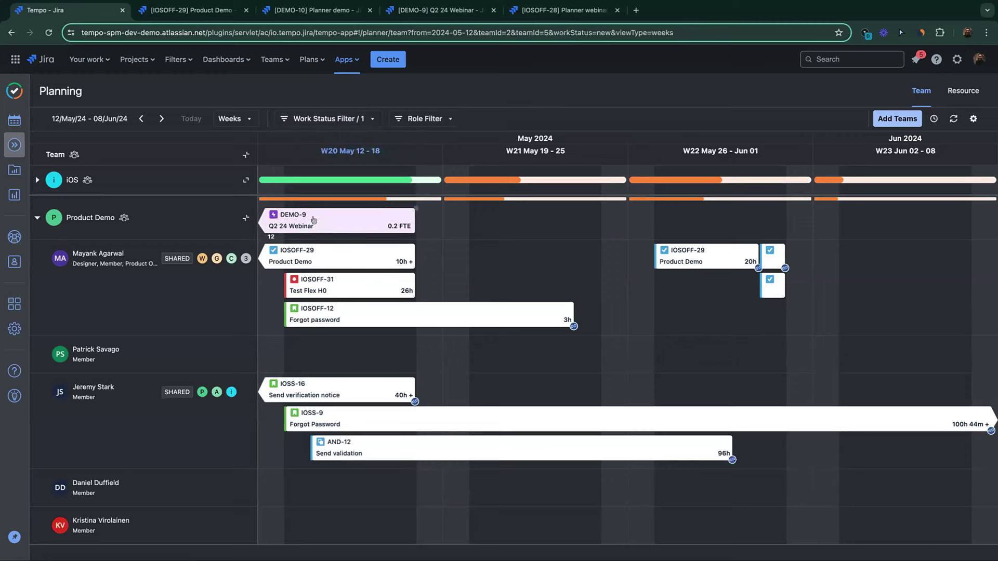
click(323, 118)
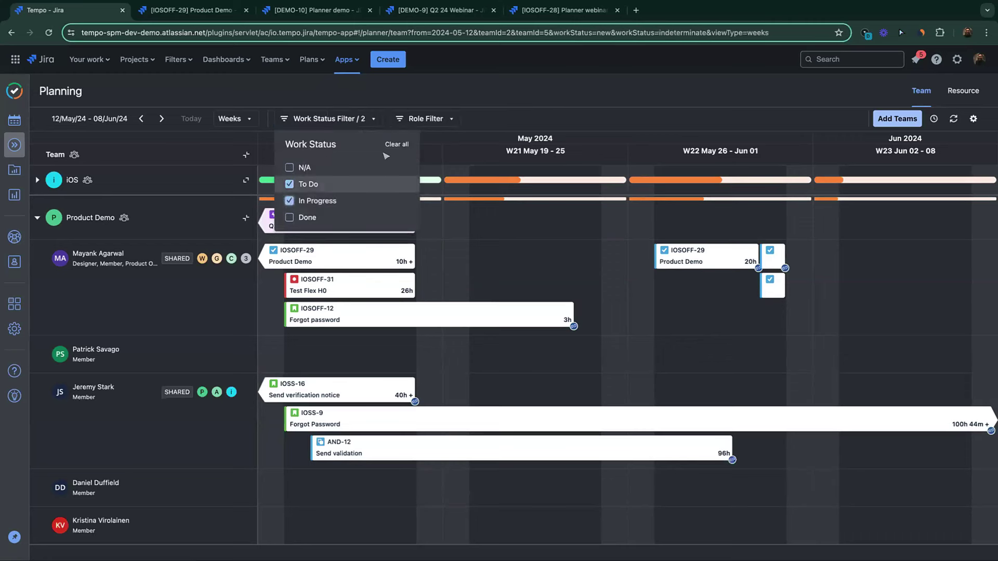
click(397, 144)
click(419, 88)
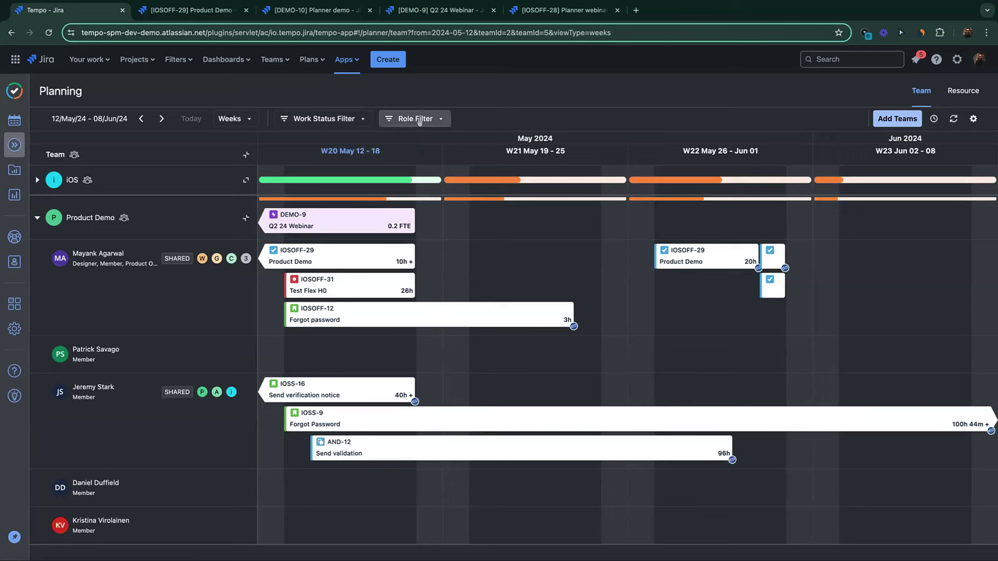
Step: View the role filter's options and close them without selecting a role
click(419, 119)
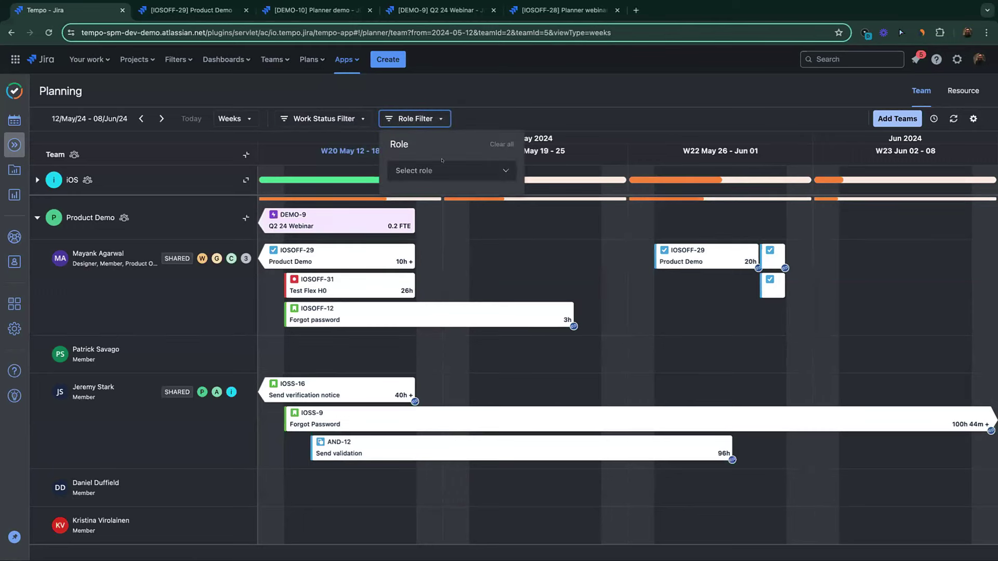
click(163, 220)
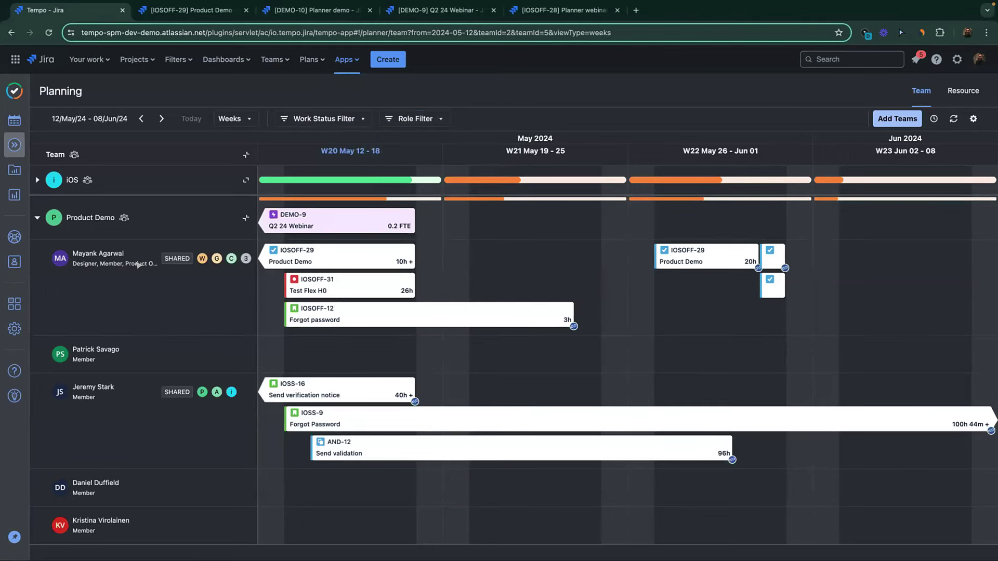